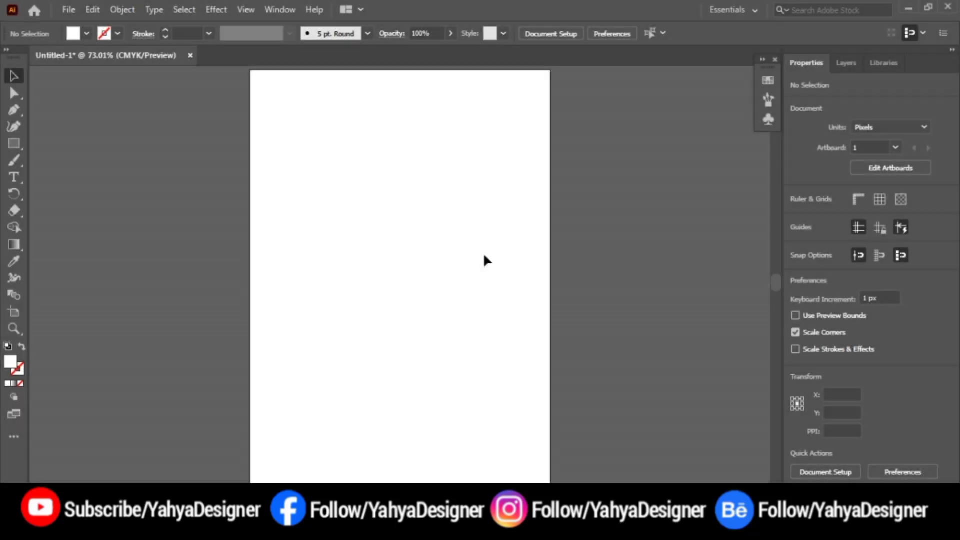
Place the dark spotlight background image and stretch it over the artboard.
key(ctrl+shift+p)
click(469, 272)
click(163, 200)
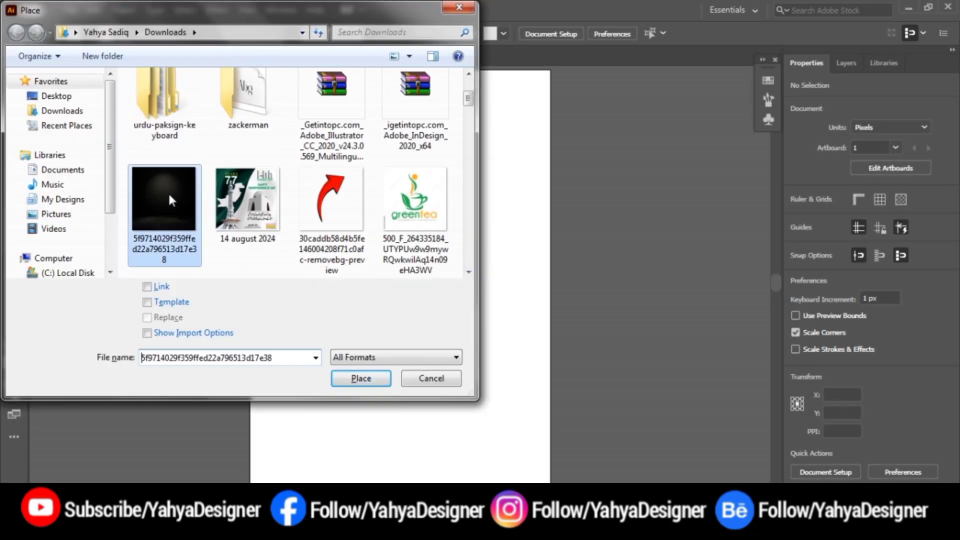
click(362, 378)
drag(242, 70, 676, 275)
Crop the background image so its edges match the artboard on all four sides.
right_click(453, 185)
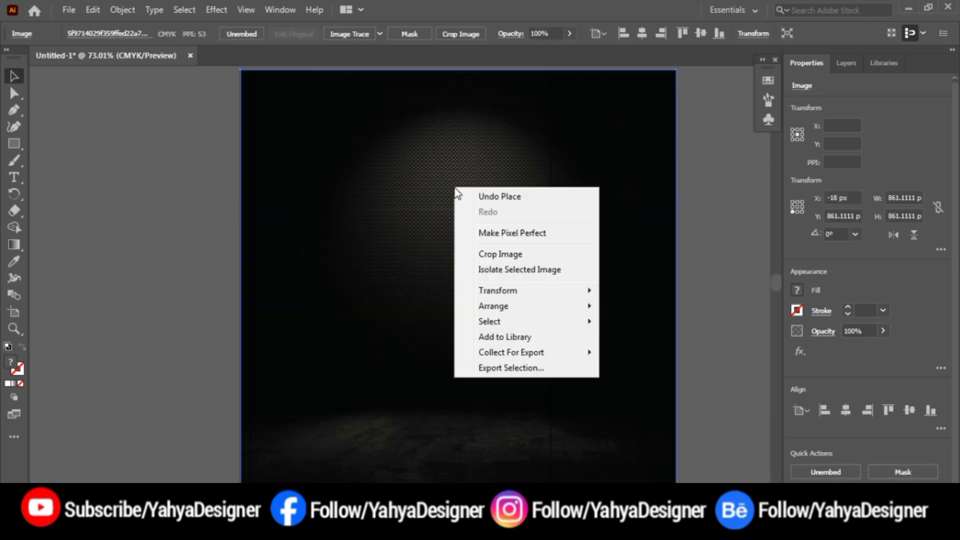
click(488, 253)
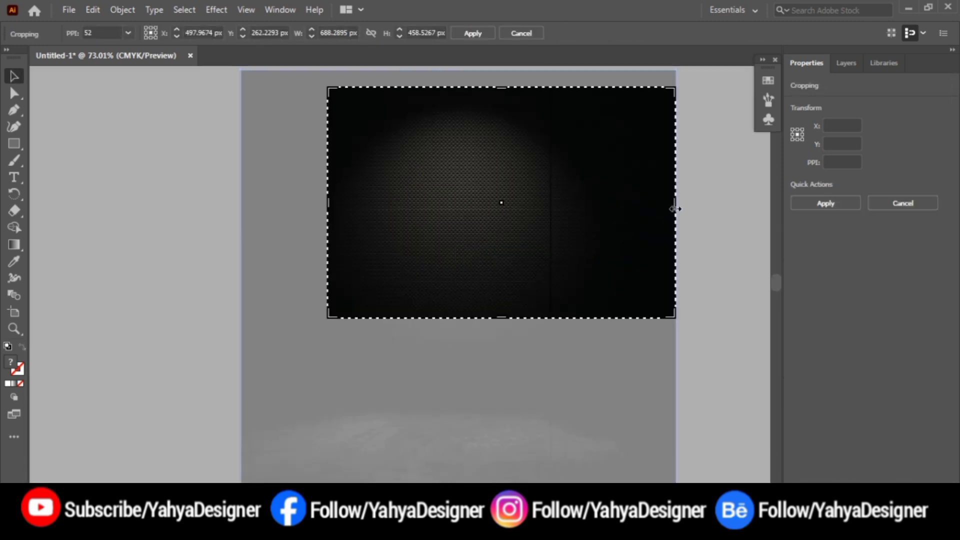
drag(676, 209, 550, 208)
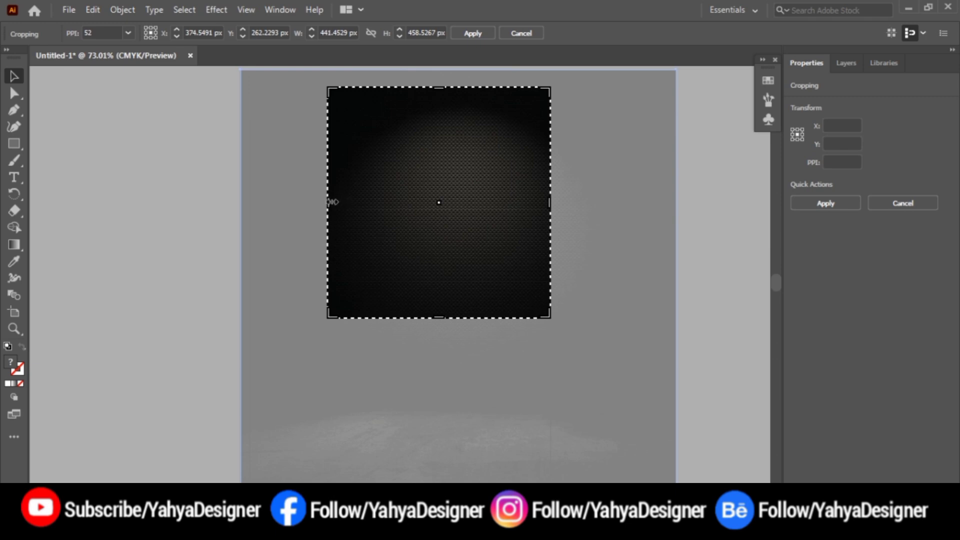
drag(330, 202, 250, 227)
drag(401, 90, 400, 75)
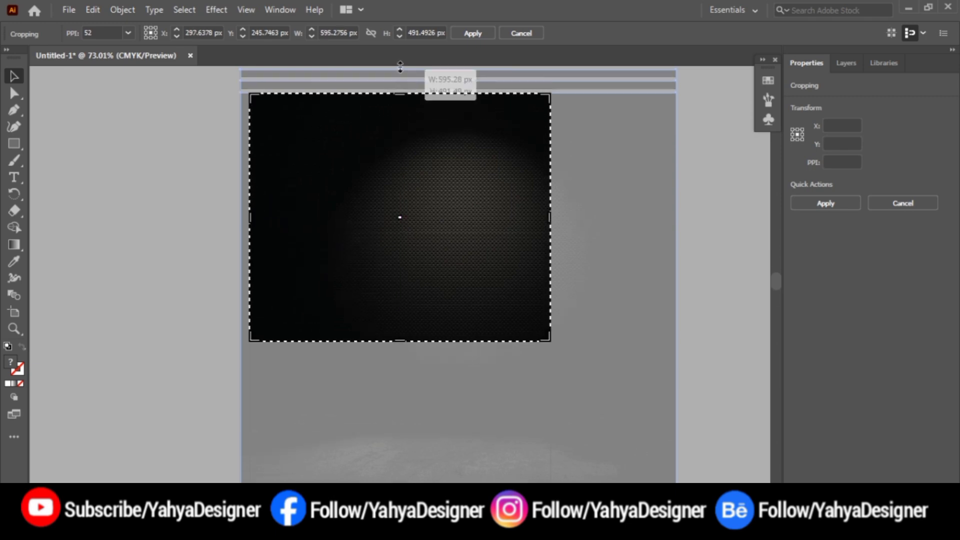
scroll(398, 116, up, 2)
drag(401, 380, 409, 474)
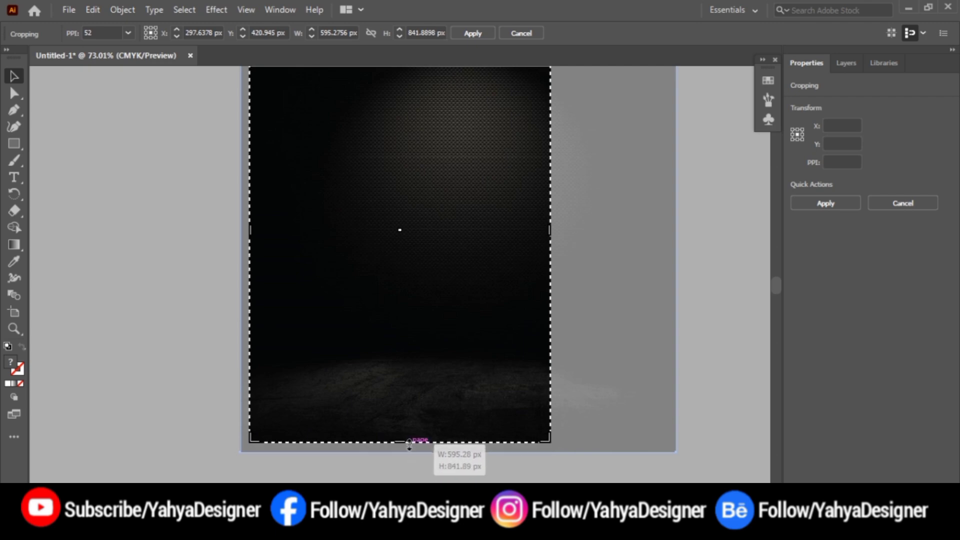
drag(409, 473, 403, 442)
click(796, 205)
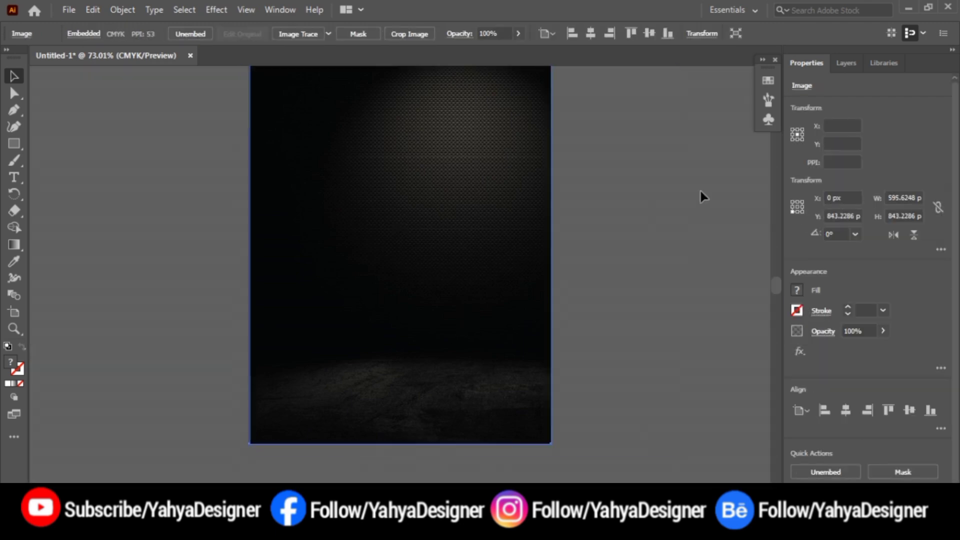
Place the burger photo and move it toward the poster's middle.
click(691, 192)
key(ctrl+shift+p)
scroll(442, 272, down, 5)
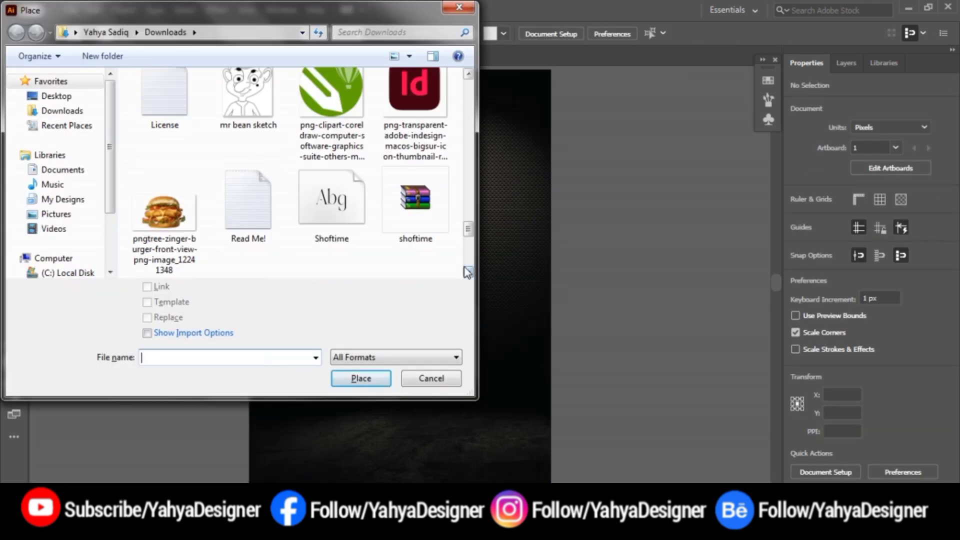
double_click(165, 215)
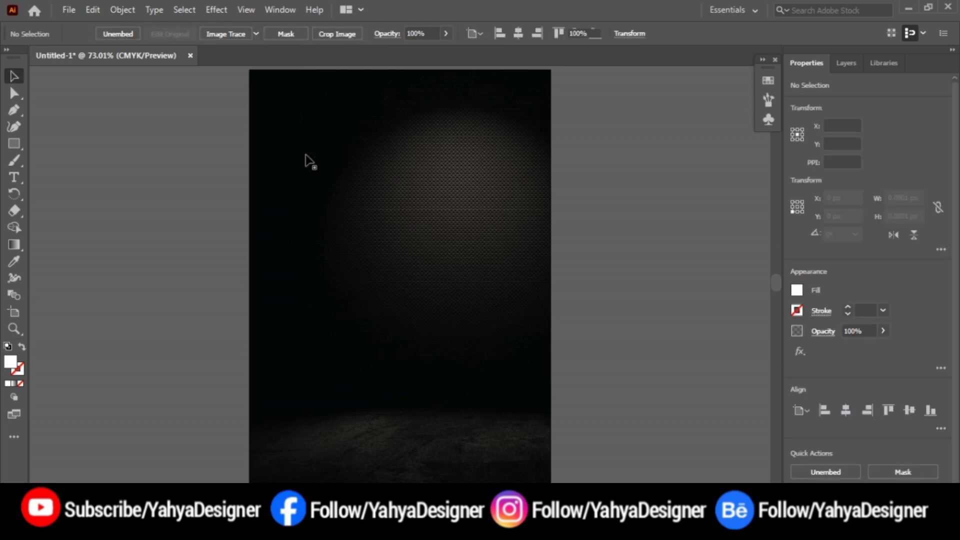
click(306, 156)
drag(500, 268, 421, 290)
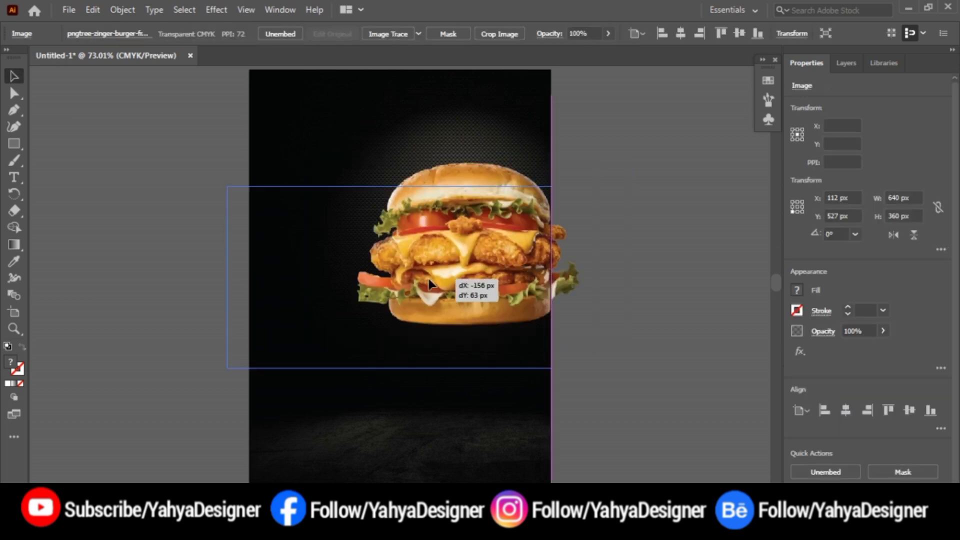
click(621, 329)
Place the plate of fries image and position it beside the burger.
key(ctrl+shift+p)
scroll(290, 175, down, 5)
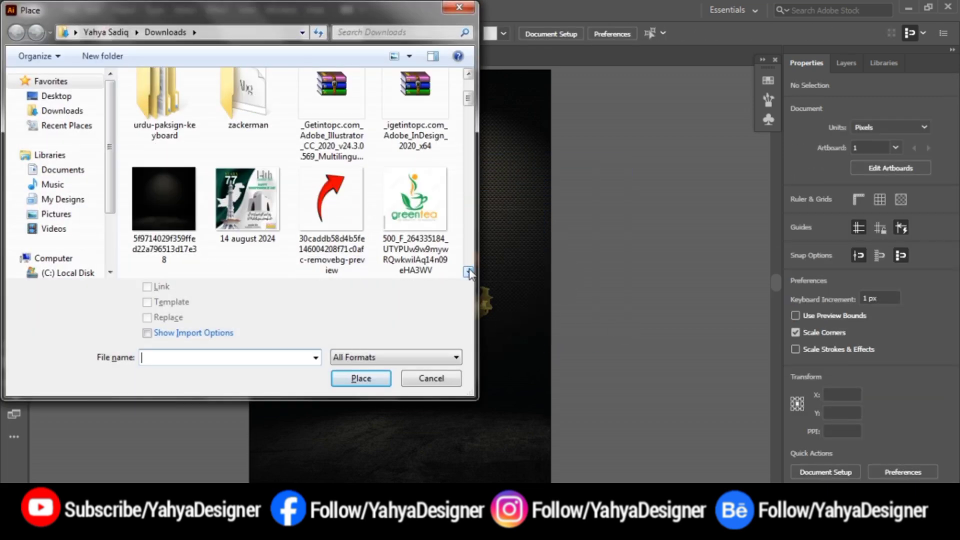
scroll(290, 175, down, 5)
click(415, 230)
click(367, 370)
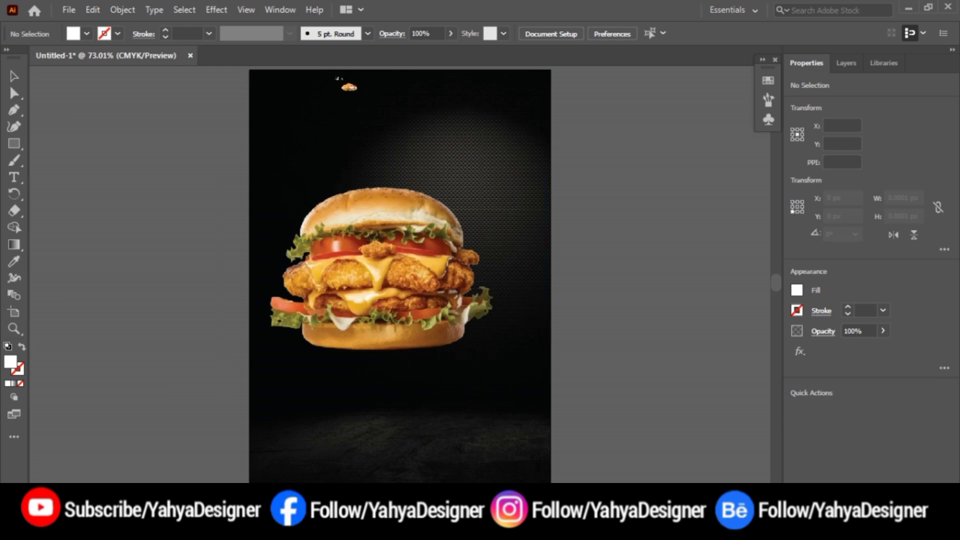
click(333, 75)
mouse_move(380, 103)
mouse_down()
mouse_move(431, 146)
mouse_move(460, 139)
mouse_up()
click(637, 106)
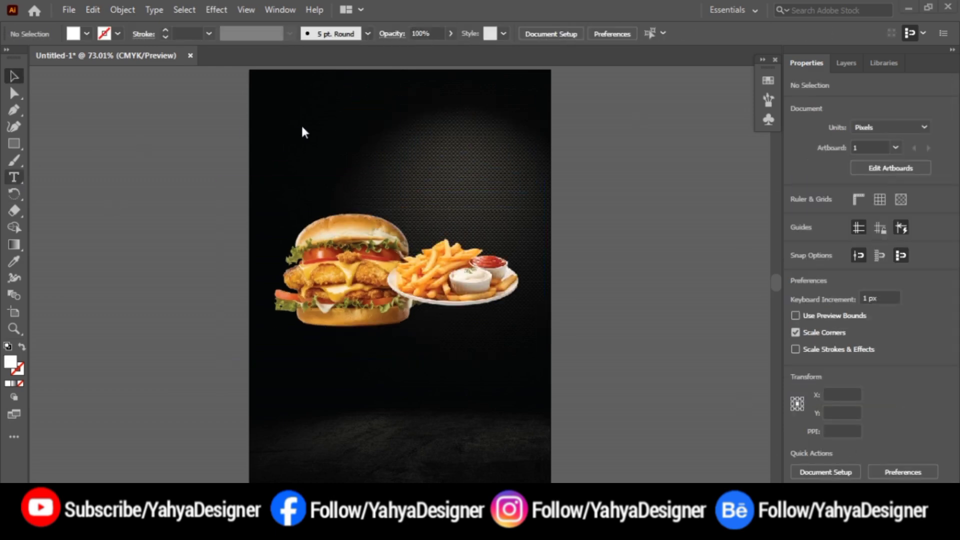
Type 'Special Offer' near the poster top and enlarge it.
key(t)
click(314, 122)
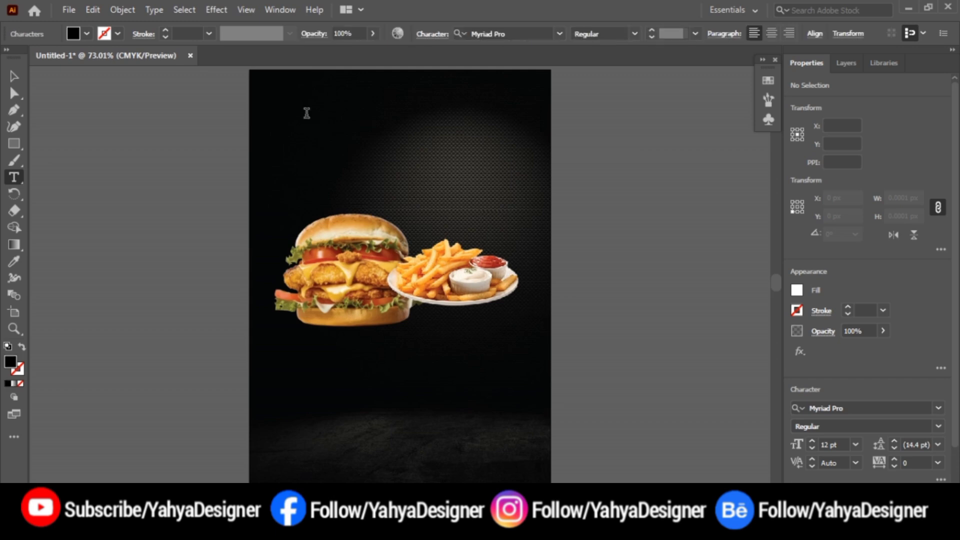
text(Special Offer)
key(ctrl+shift+period)
key(ctrl+shift+period)
key(ctrl+shift+period)
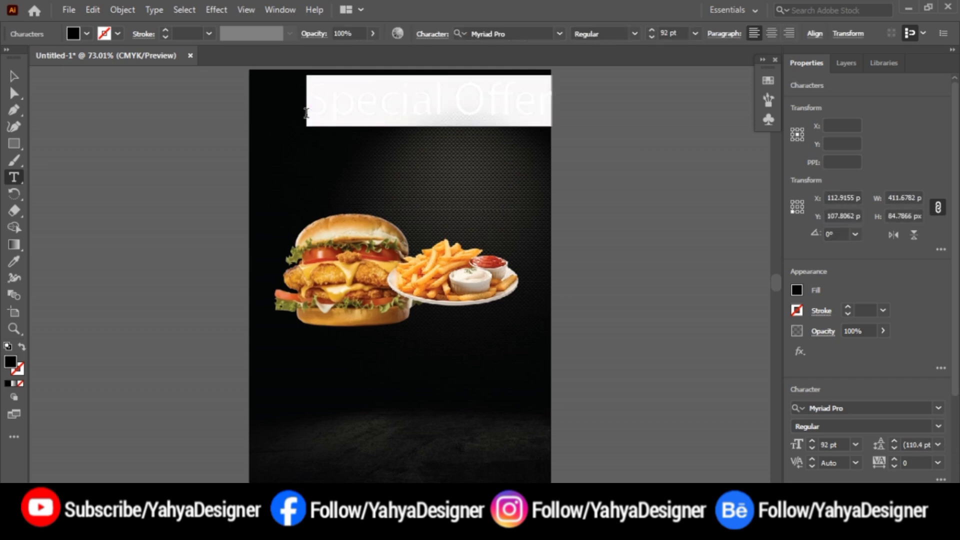
Colour the headline orange and set its font to Cayla Stylish.
double_click(11, 362)
drag(496, 309, 497, 330)
click(451, 182)
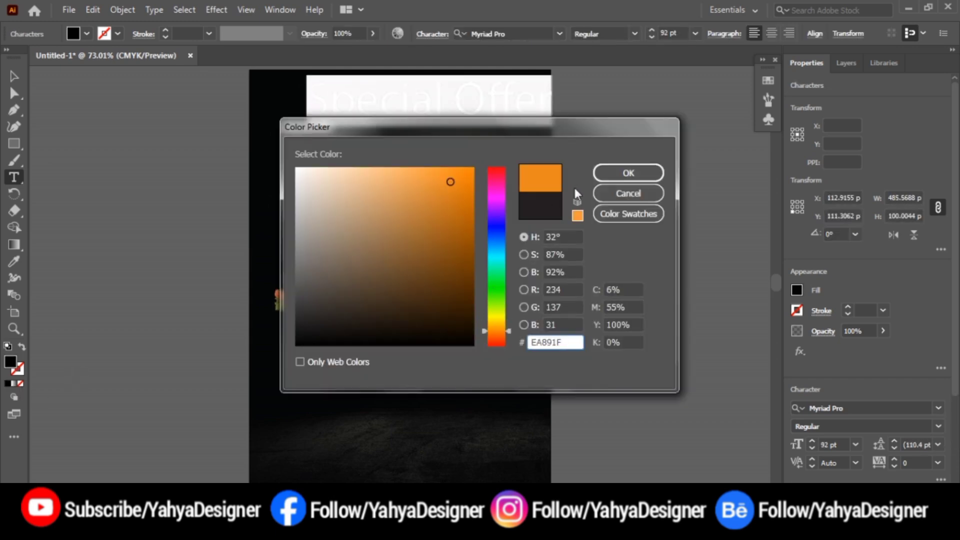
click(628, 172)
click(554, 31)
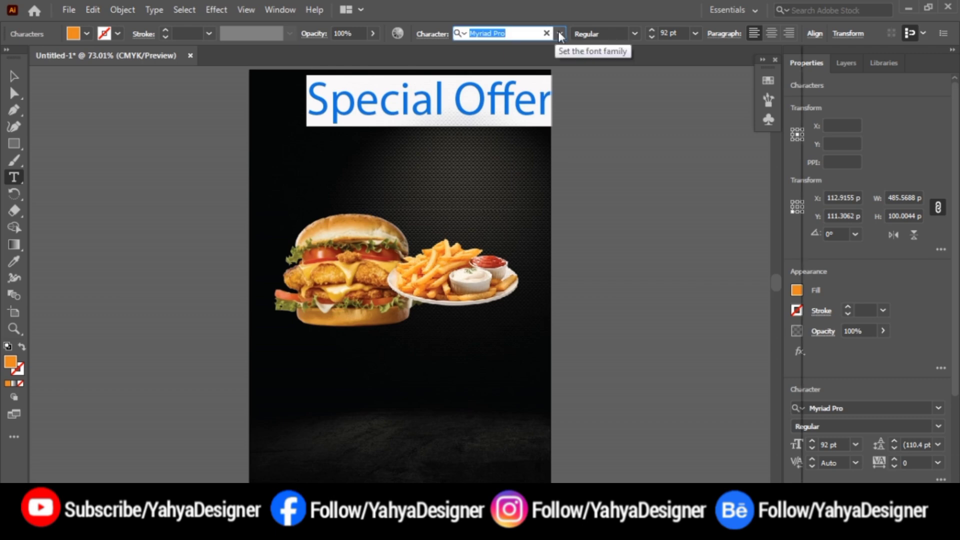
text(Cayla Stylish)
click(14, 76)
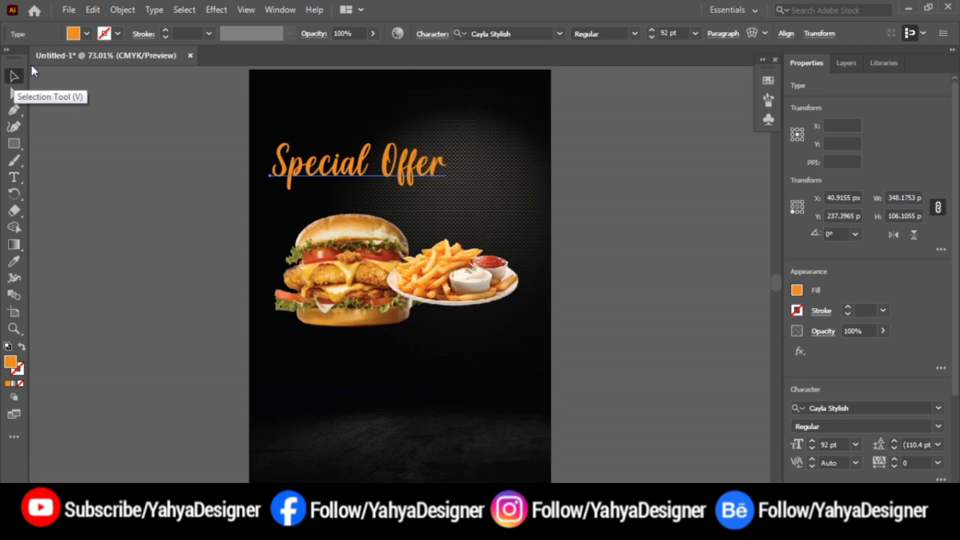
Enlarge the Special Offer headline to 120 pt and nudge it right.
double_click(445, 169)
key(shift+Left)
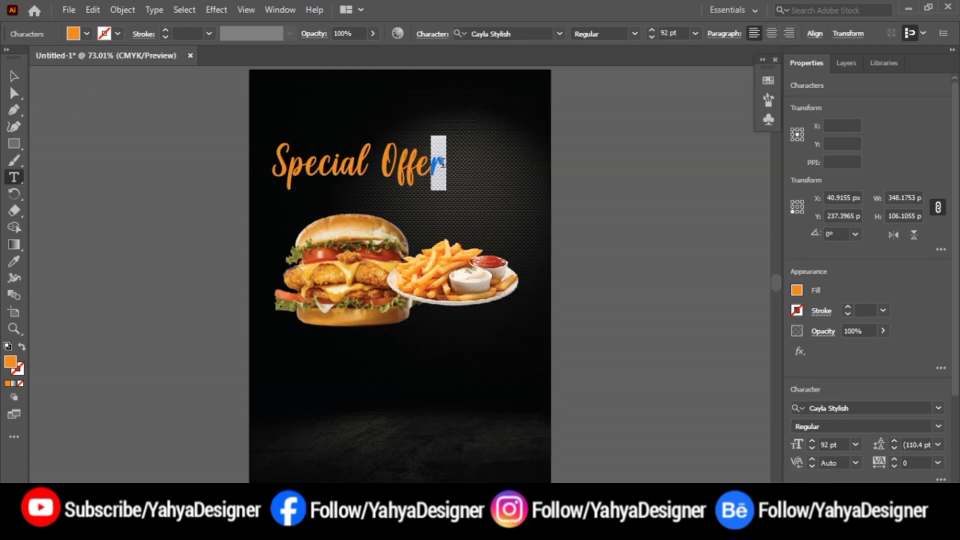
key(shift+Left)
key(shift+Left)
key(shift+Left)
key(ctrl+shift+period)
key(ctrl+shift+period)
key(ctrl+shift+period)
key(ctrl+shift+period)
key(ctrl+shift+period)
key(ctrl+shift+period)
key(ctrl+shift+period)
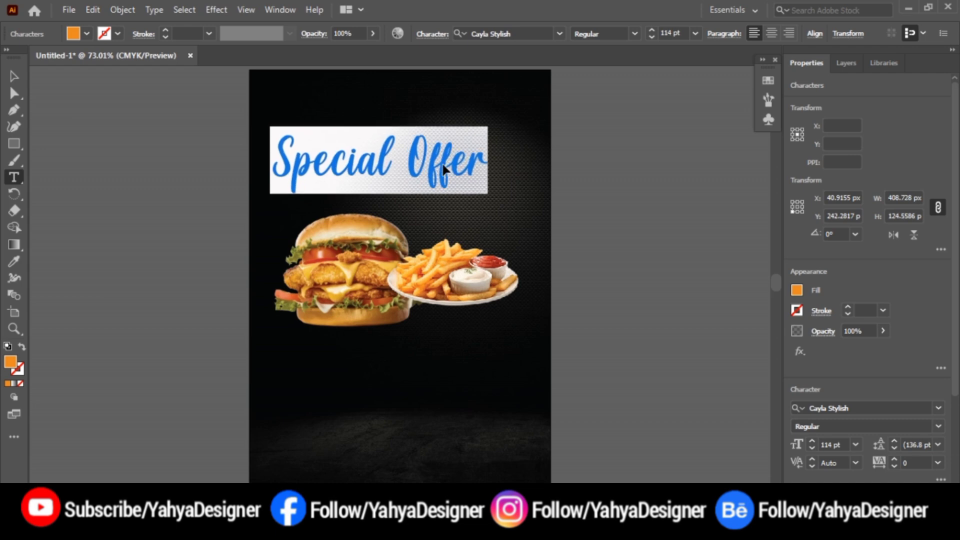
key(ctrl+shift+period)
key(ctrl+shift+period)
key(ctrl+shift+period)
click(13, 77)
key(shift+Right)
key(shift+Right)
key(shift+Right)
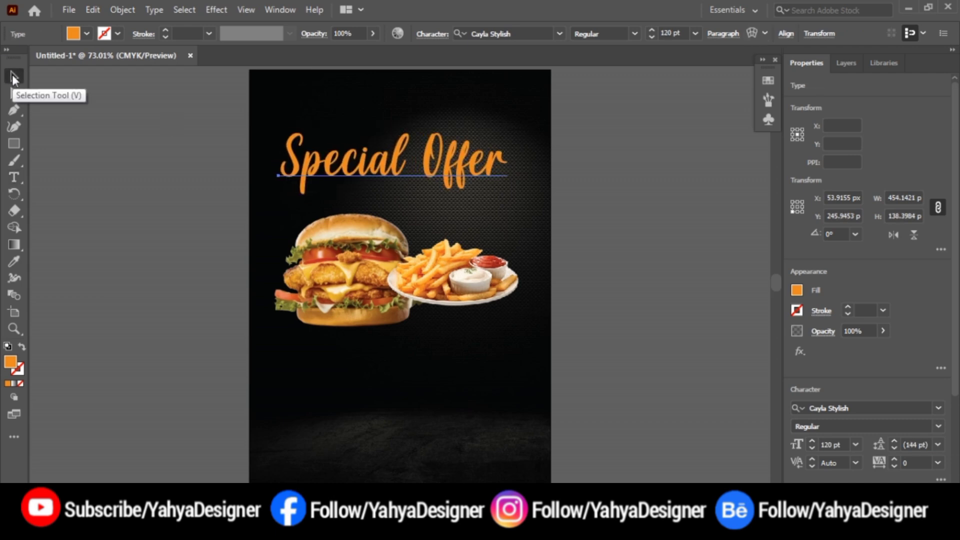
key(shift+Right)
key(shift+Right)
click(37, 156)
click(14, 177)
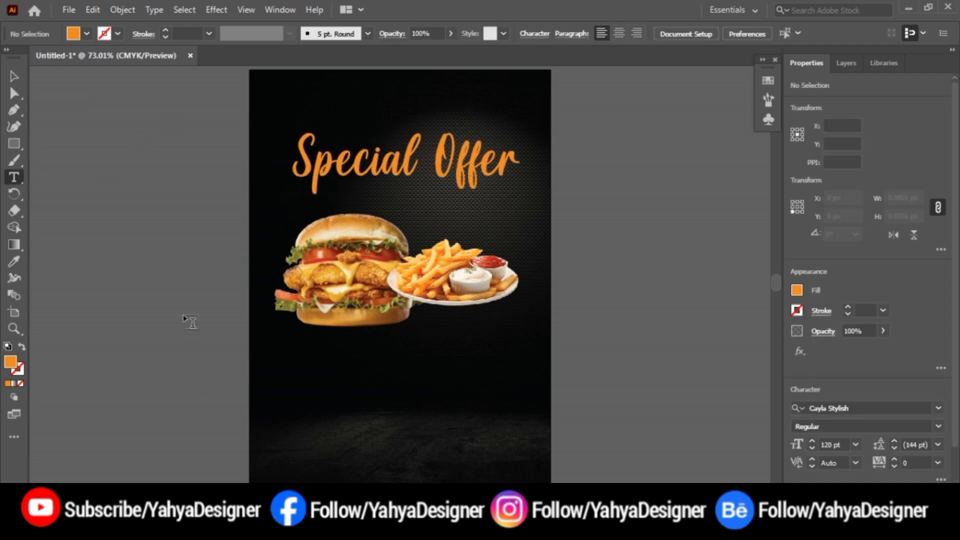
click(316, 375)
Type 'Burger Splash' below the food and colour it golden yellow.
text(Burger)
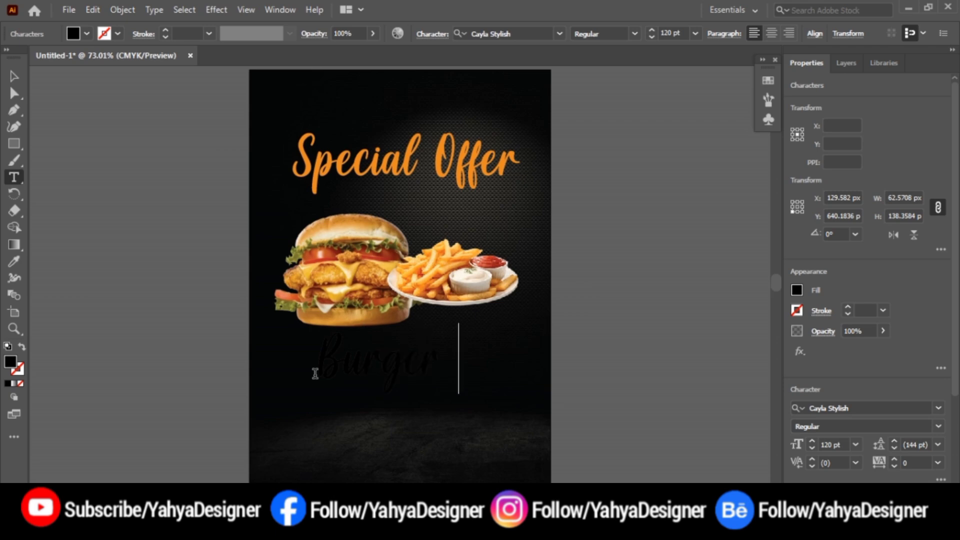
text(ash)
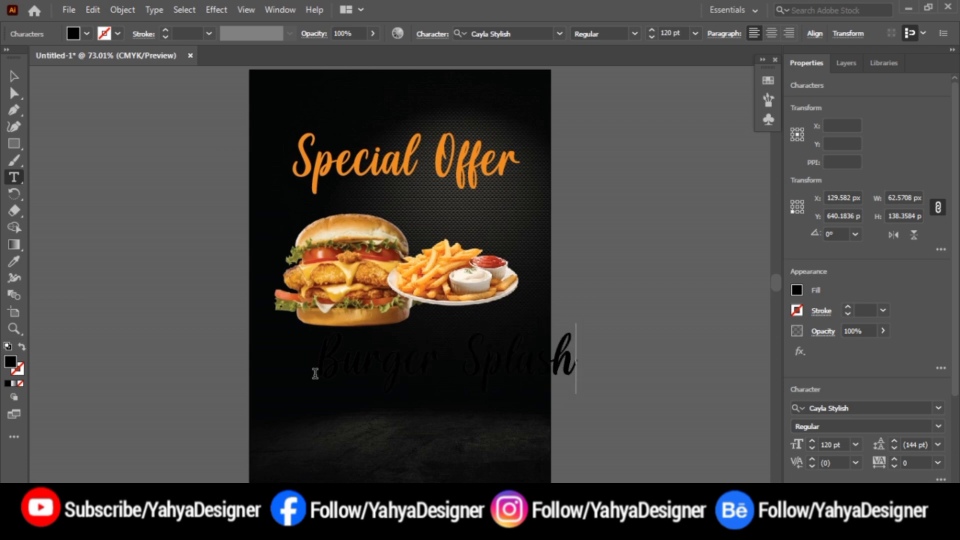
key(shift+Left)
key(shift+Left)
key(shift+Left)
key(shift+Left)
double_click(11, 361)
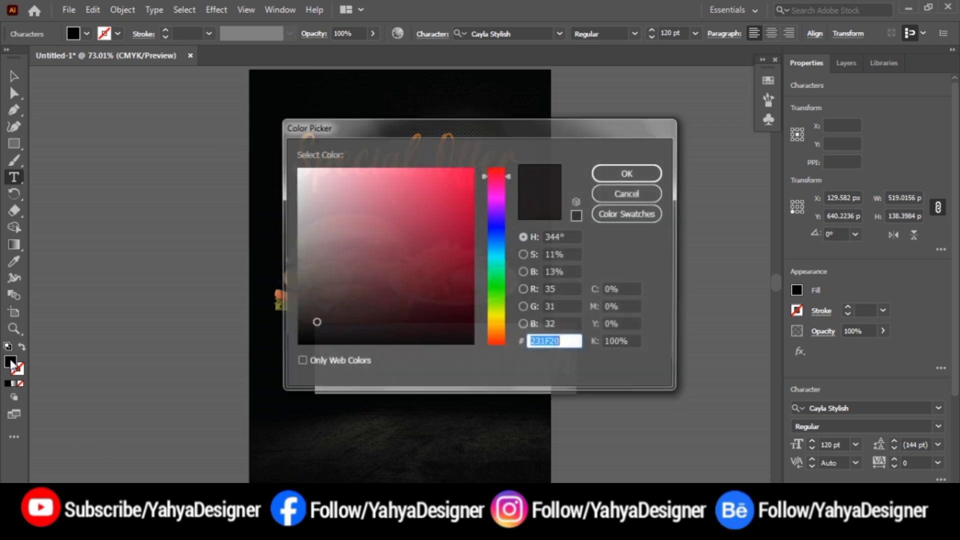
click(497, 328)
click(408, 194)
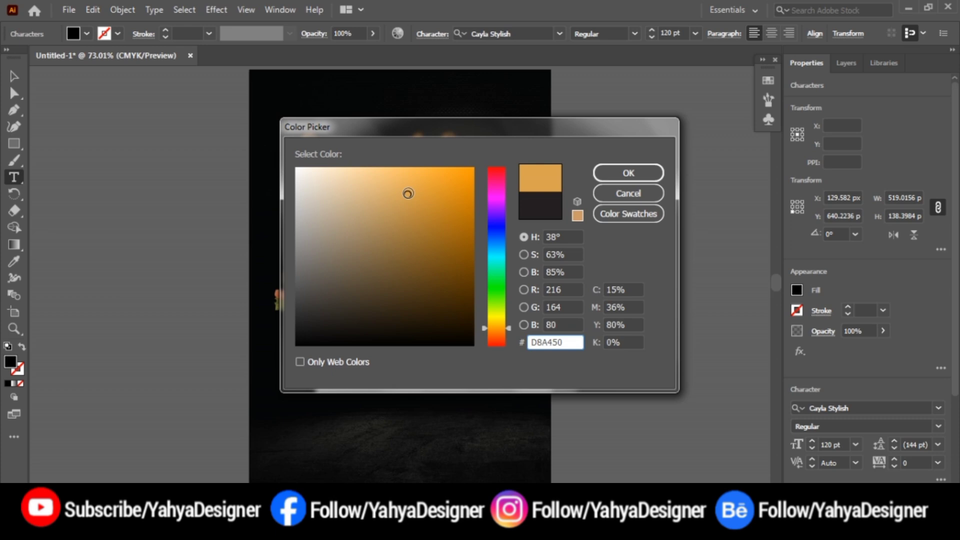
click(497, 324)
click(598, 175)
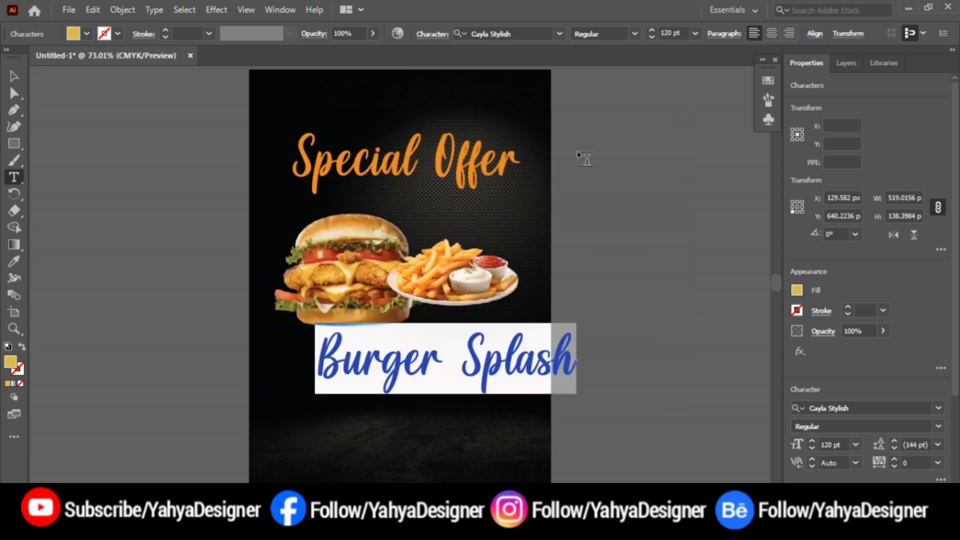
Apply the Ananda font to Burger Splash, shrink it, and move it lower.
click(559, 34)
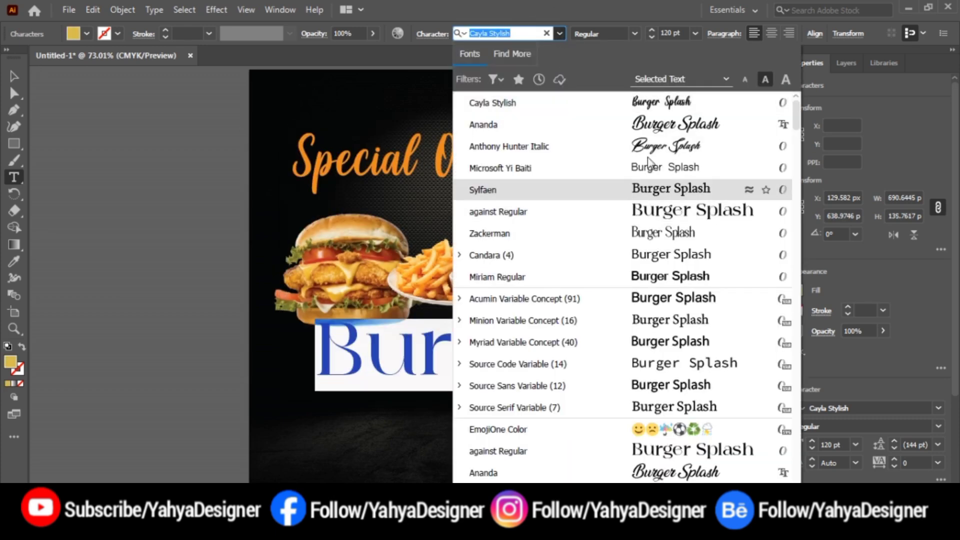
click(655, 127)
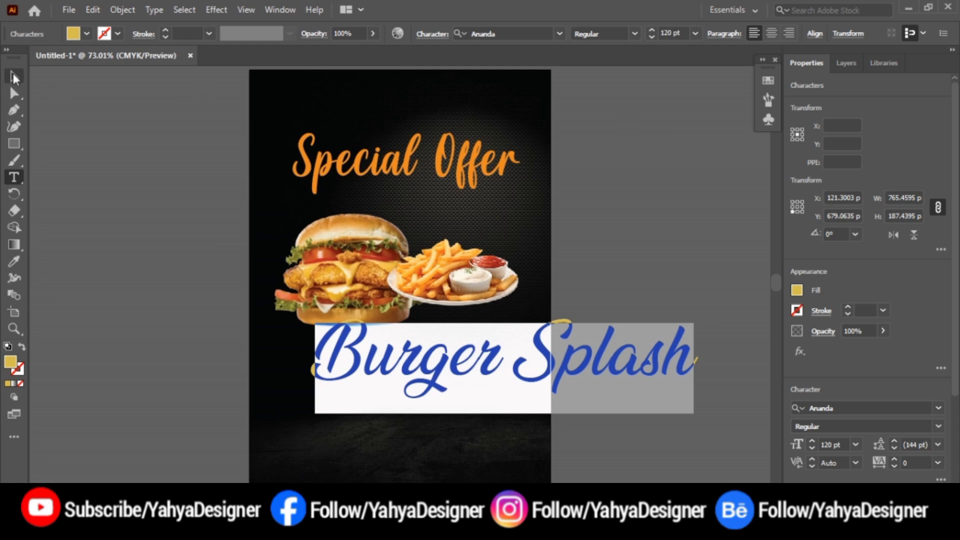
click(15, 77)
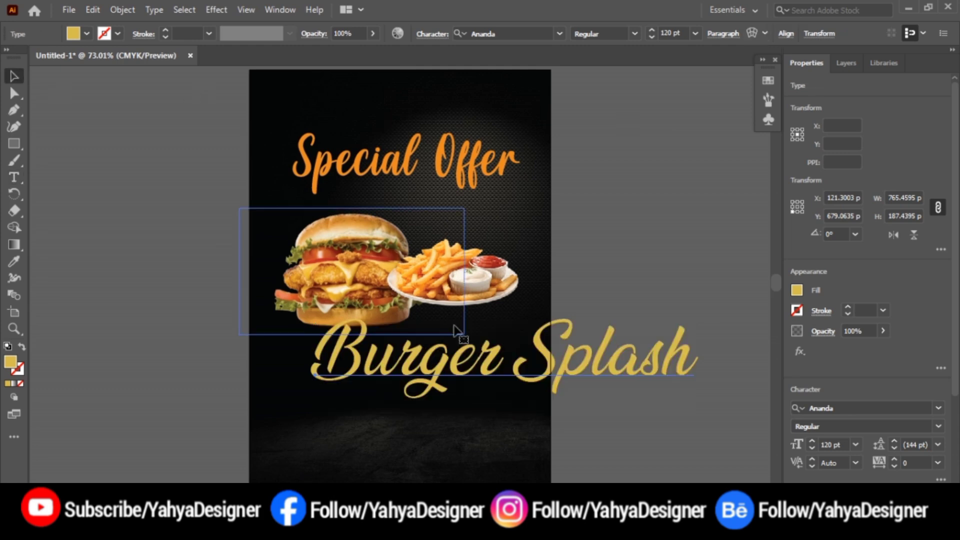
double_click(690, 360)
key(ctrl+a)
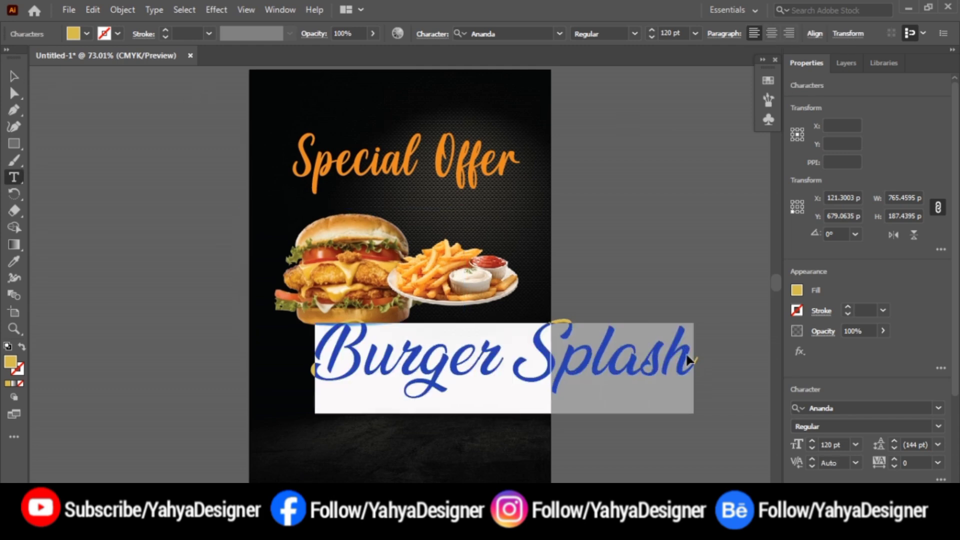
key(ctrl+shift+comma)
key(ctrl+shift+comma)
key(ctrl+shift+comma)
key(ctrl+shift+comma)
key(ctrl+shift+comma)
key(ctrl+shift+comma)
key(ctrl+shift+comma)
key(ctrl+shift+comma)
key(ctrl+shift+comma)
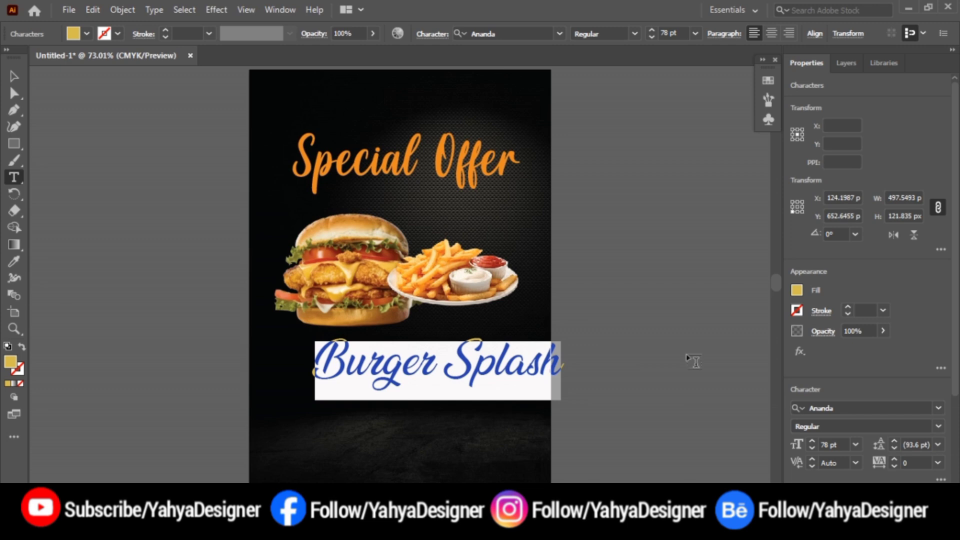
click(14, 76)
drag(470, 378, 475, 410)
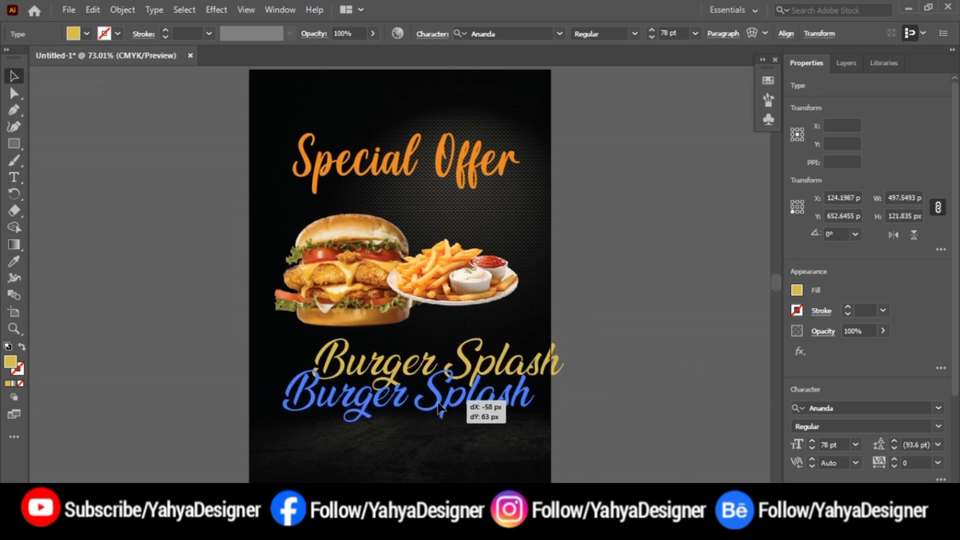
key(ctrl+shift+p)
Place the WhatsApp icon image beside the poster.
scroll(469, 273, down, 5)
click(421, 152)
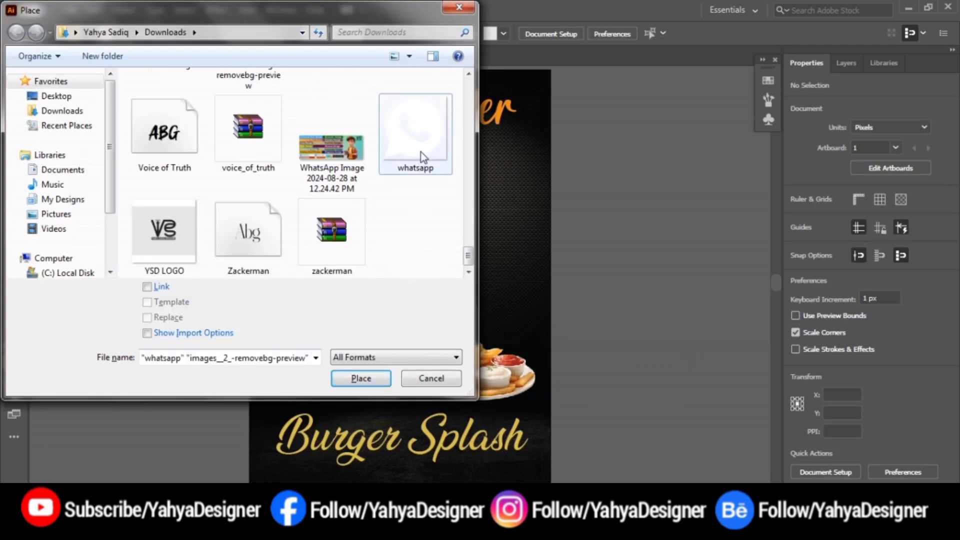
click(361, 378)
drag(110, 219, 153, 257)
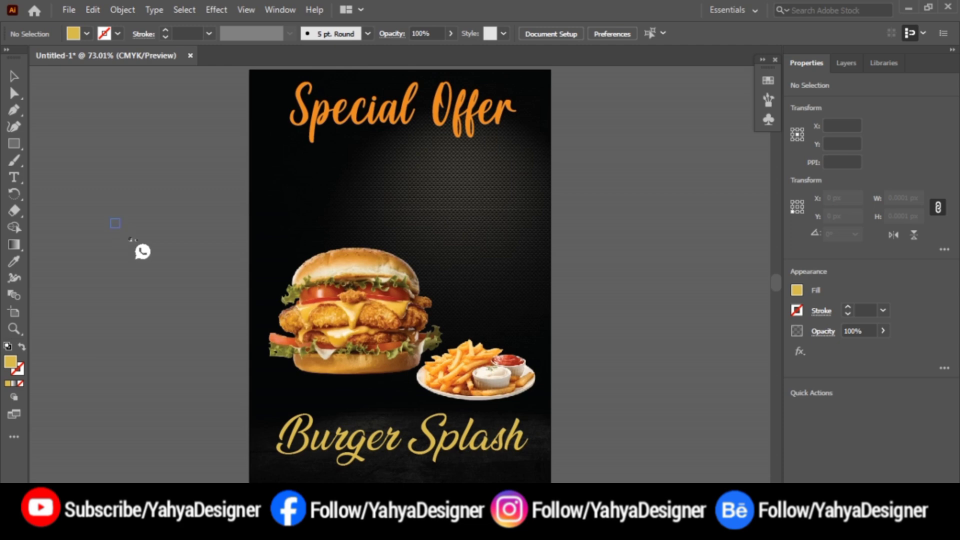
click(174, 235)
Place the panda icon image below the WhatsApp icon.
key(ctrl+shift+p)
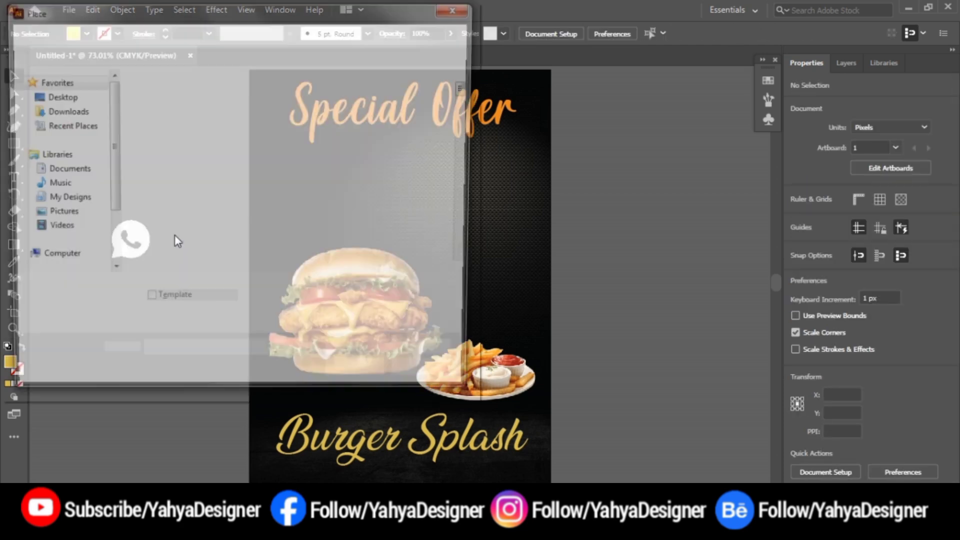
scroll(469, 271, down, 5)
click(331, 225)
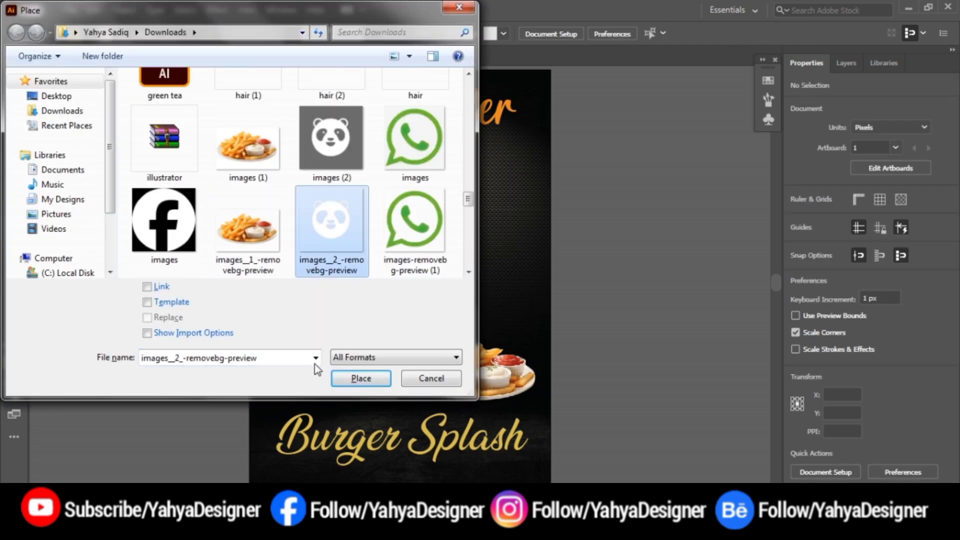
click(334, 379)
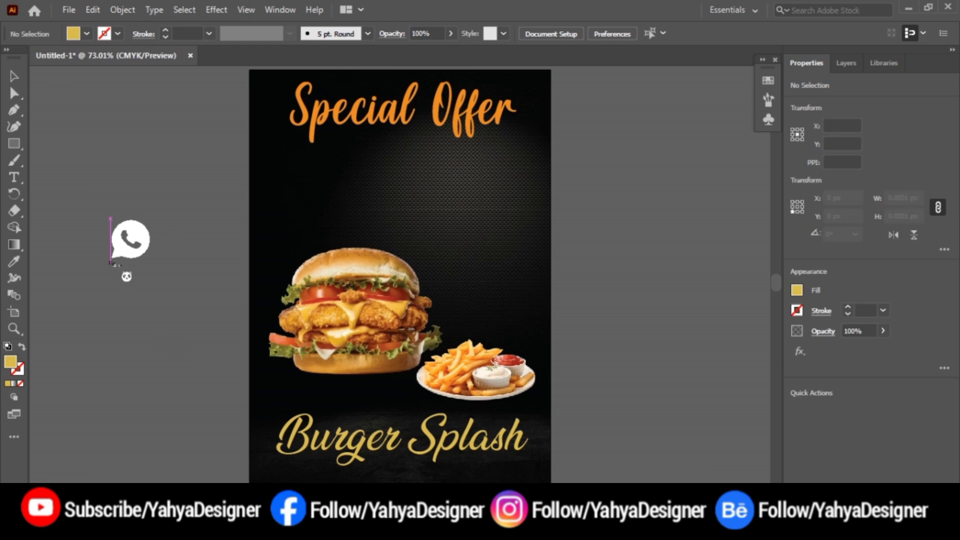
drag(153, 332, 155, 334)
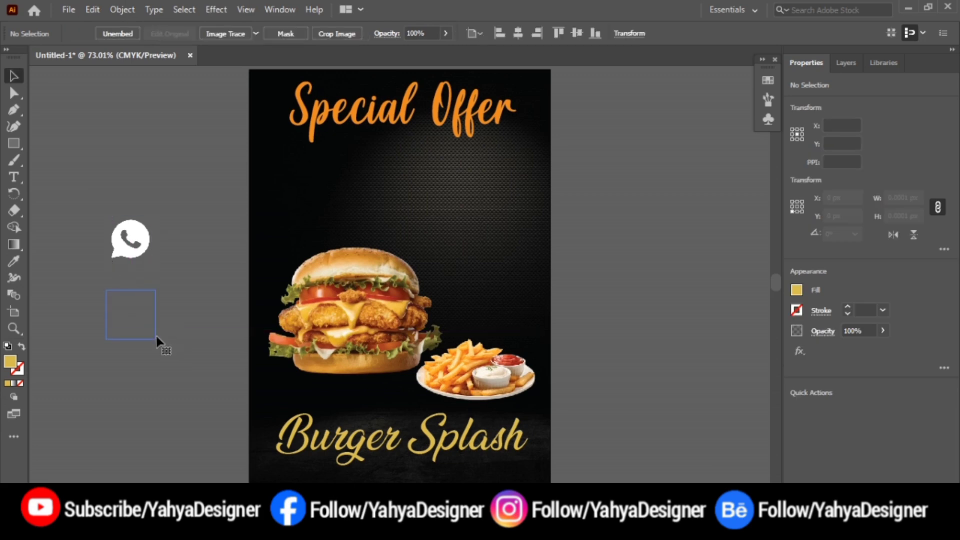
click(190, 235)
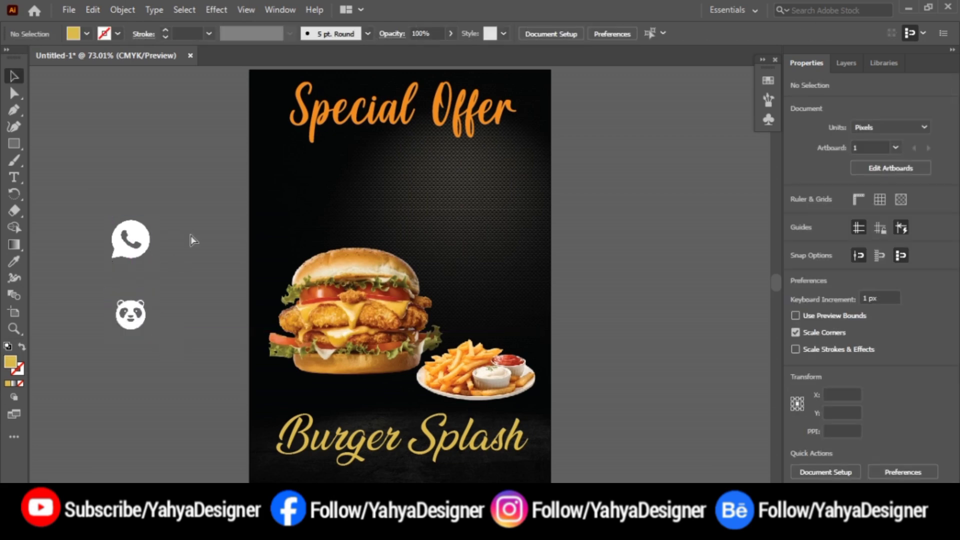
Place the Facebook icon image below the panda icon.
key(ctrl+shift+p)
scroll(425, 250, down, 5)
click(164, 205)
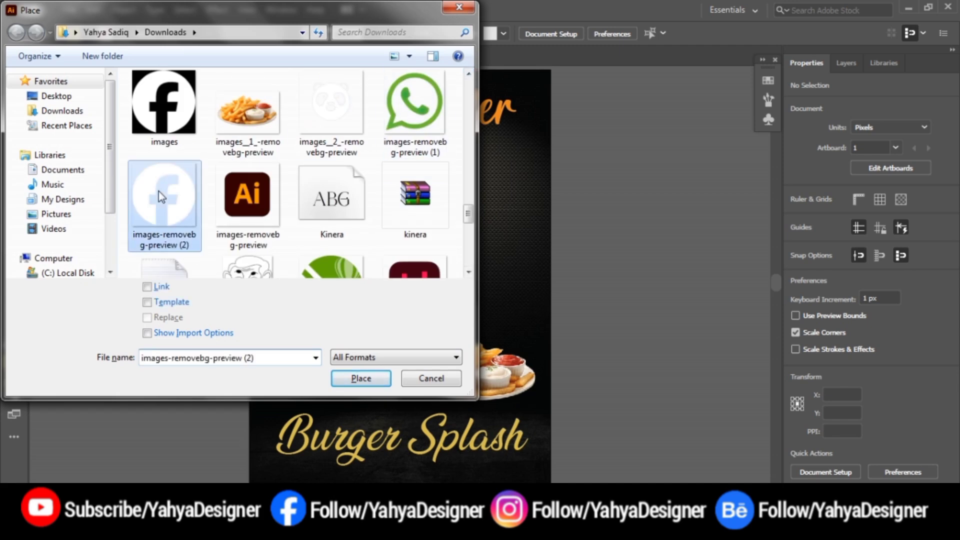
click(337, 381)
drag(106, 352, 156, 401)
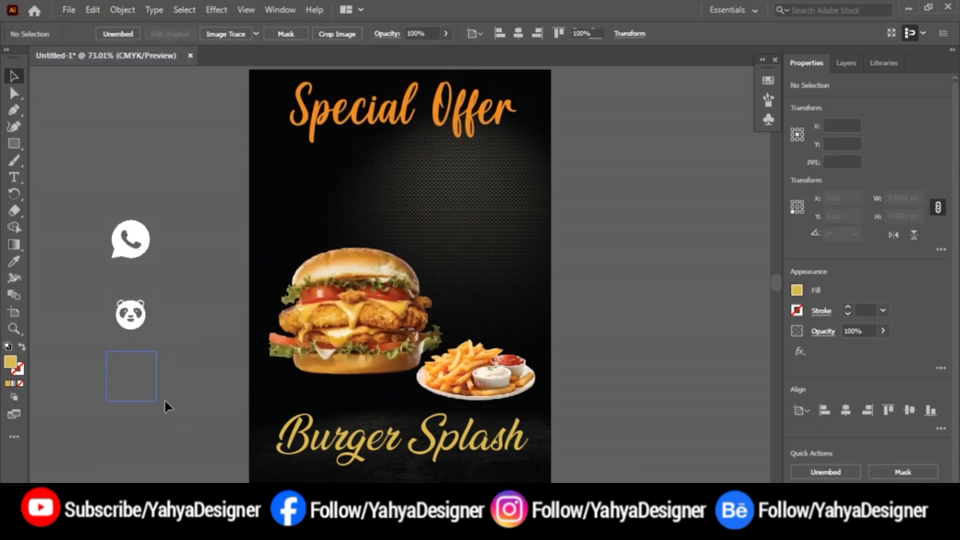
double_click(150, 257)
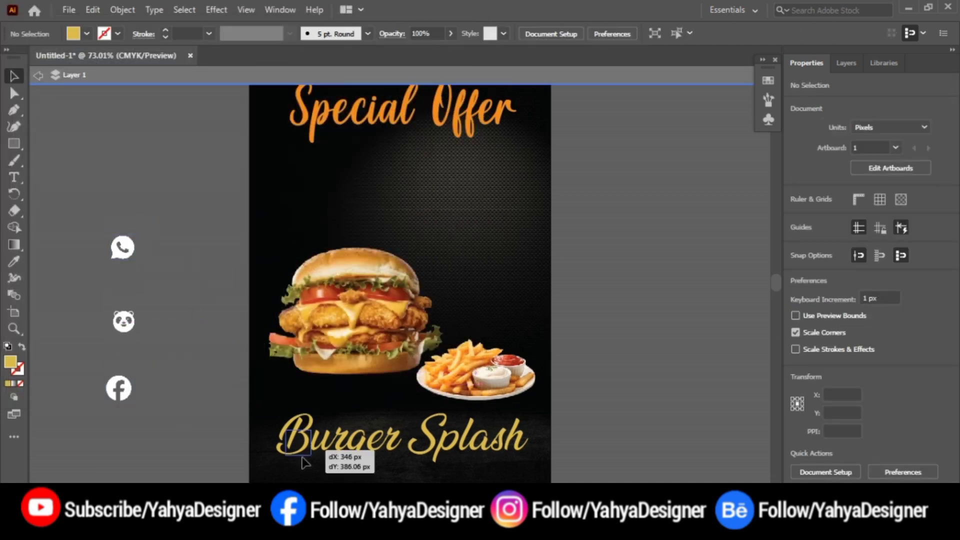
Move the three icons to the poster's bottom and set their width to 30 px.
mouse_move(322, 460)
mouse_down()
mouse_move(348, 481)
mouse_move(334, 478)
mouse_move(385, 478)
mouse_up()
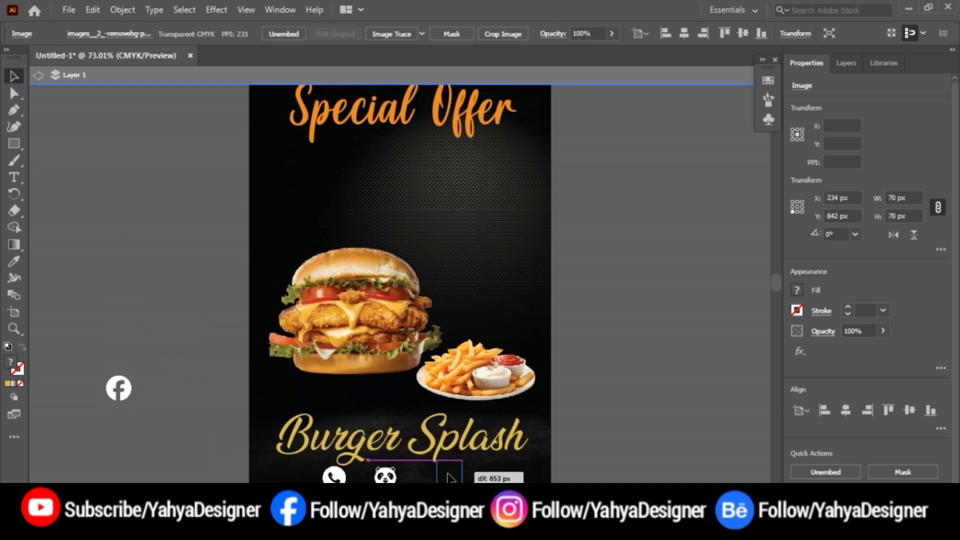
drag(118, 392, 457, 478)
click(334, 475)
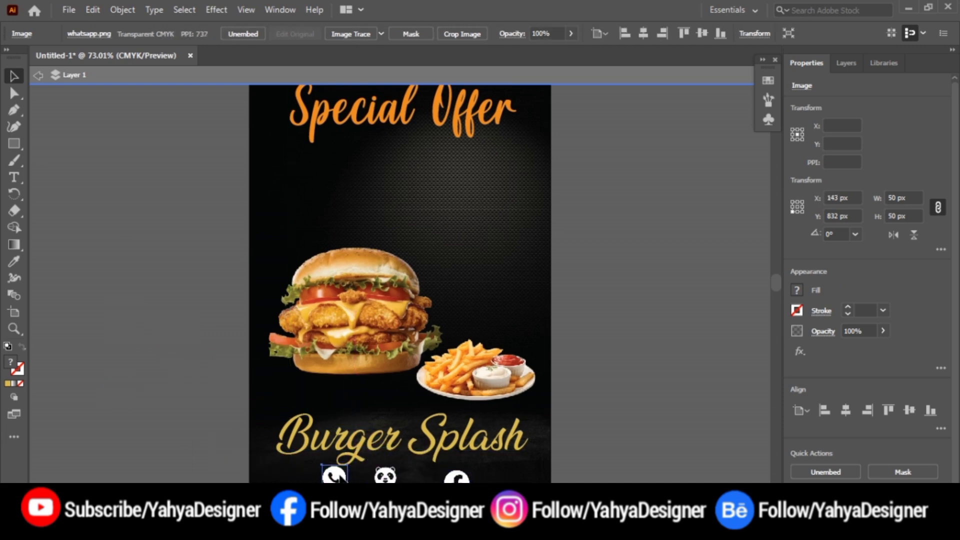
double_click(899, 198)
click(385, 475)
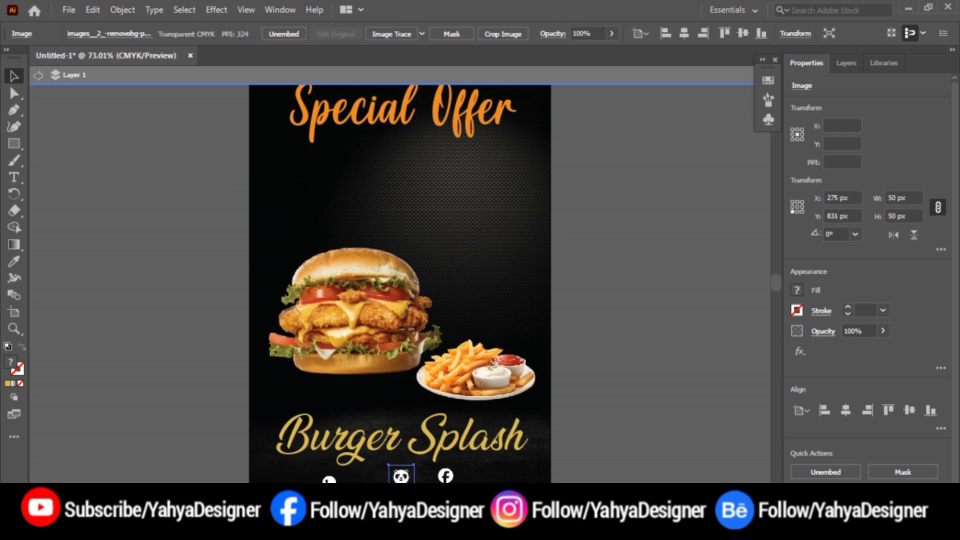
Vertically center-align the WhatsApp, panda and Facebook icons in one row.
click(329, 477)
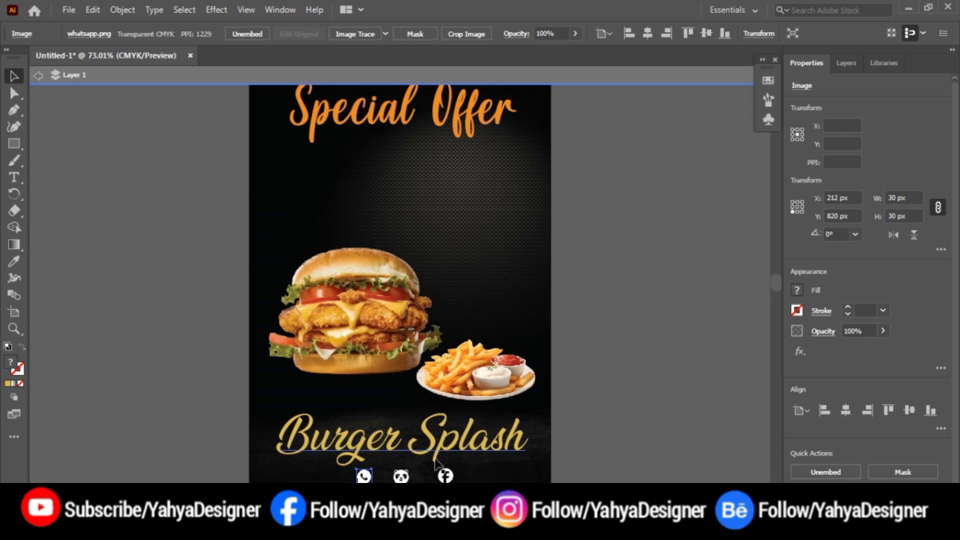
click(445, 476)
click(447, 480)
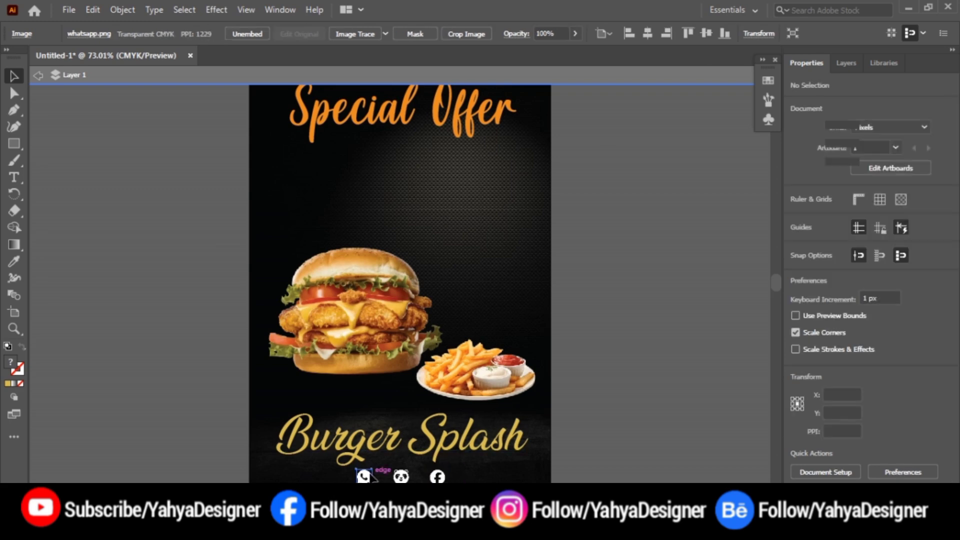
click(374, 477)
shift+click(438, 478)
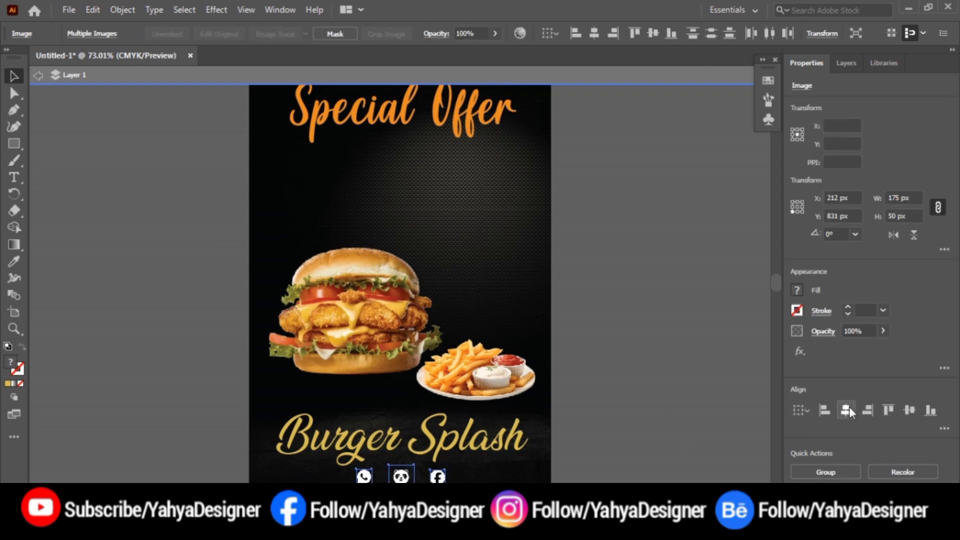
click(910, 411)
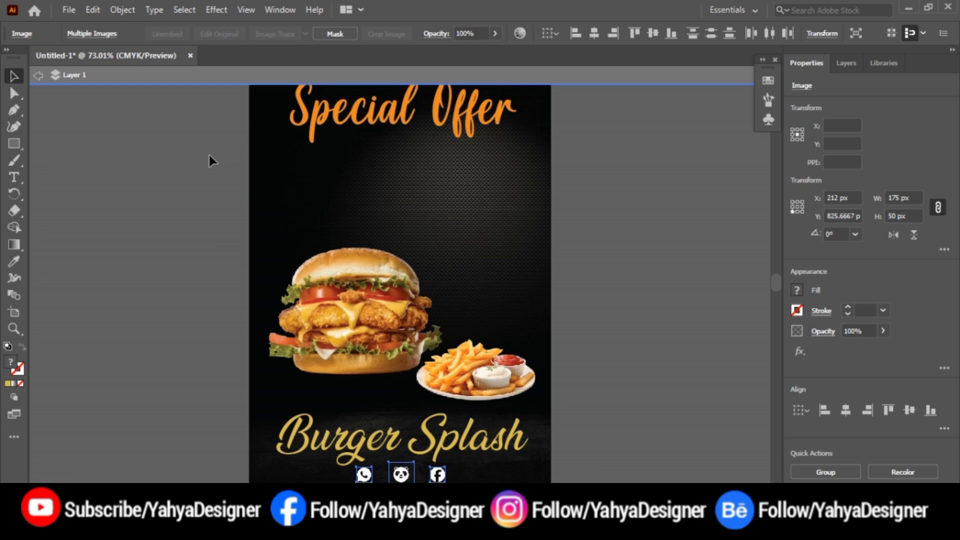
Place the red scalloped badge image right of the burger, nudged slightly up.
key(ctrl+shift+p)
scroll(350, 200, down, 5)
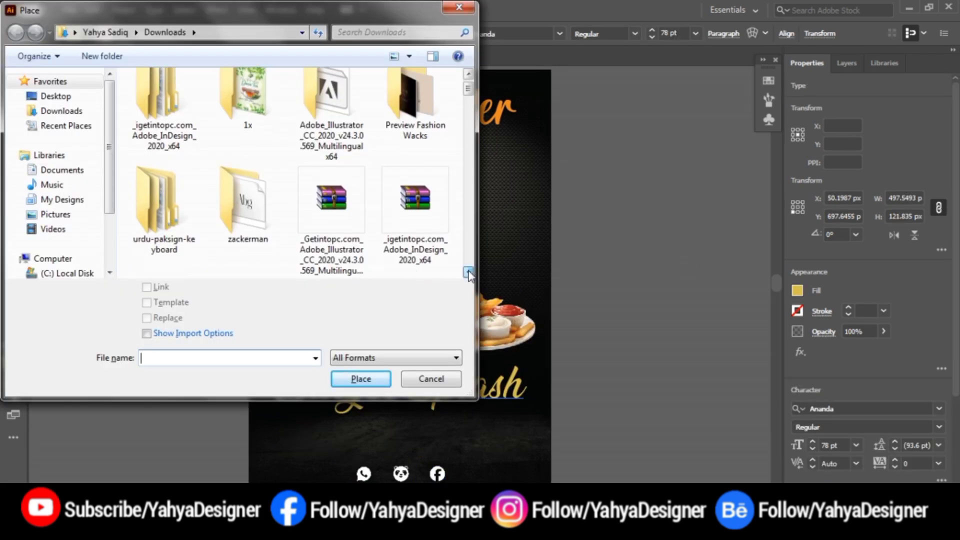
click(415, 107)
click(365, 379)
drag(430, 172, 536, 274)
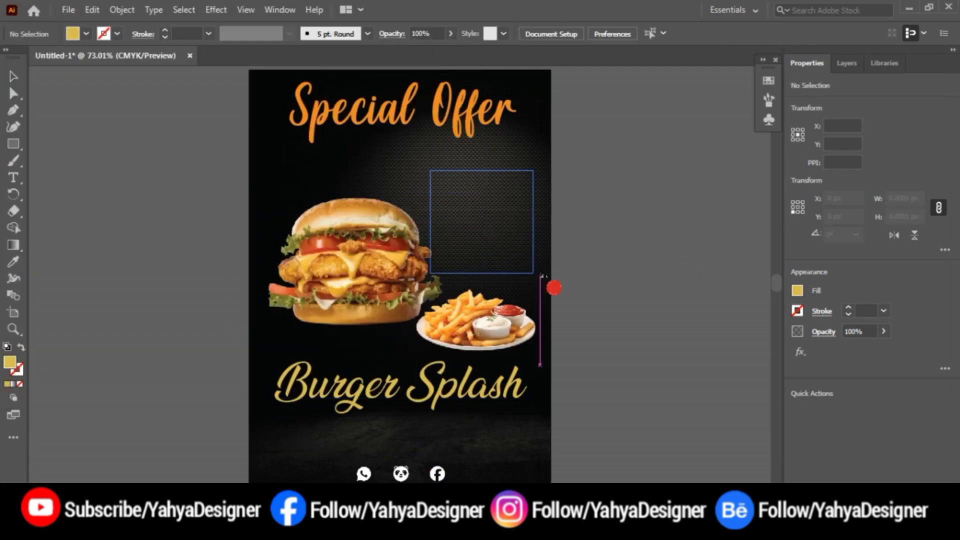
key(shift+Up)
key(shift+Up)
key(shift+Up)
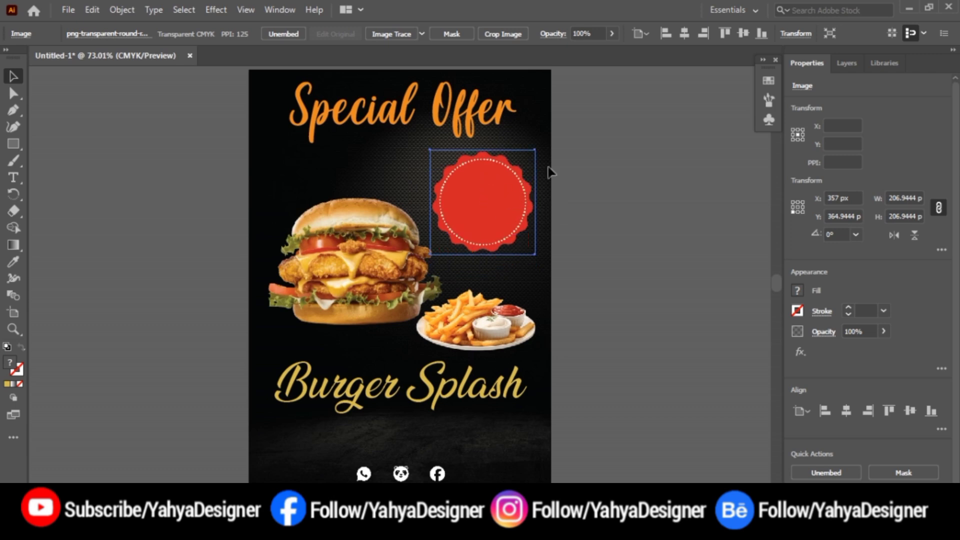
key(ctrl+shift+a)
Type '50%' and give it a bright yellow fill.
click(13, 177)
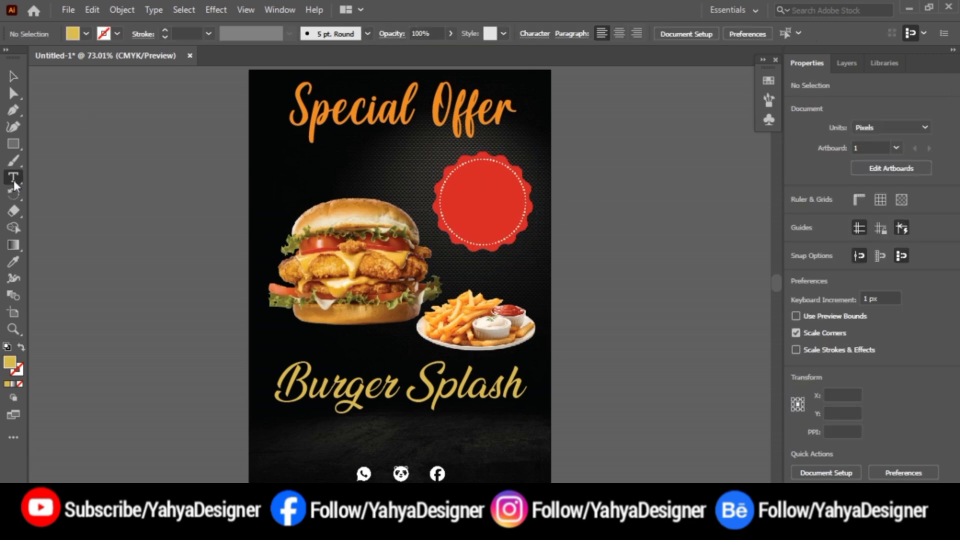
click(110, 148)
text(50)
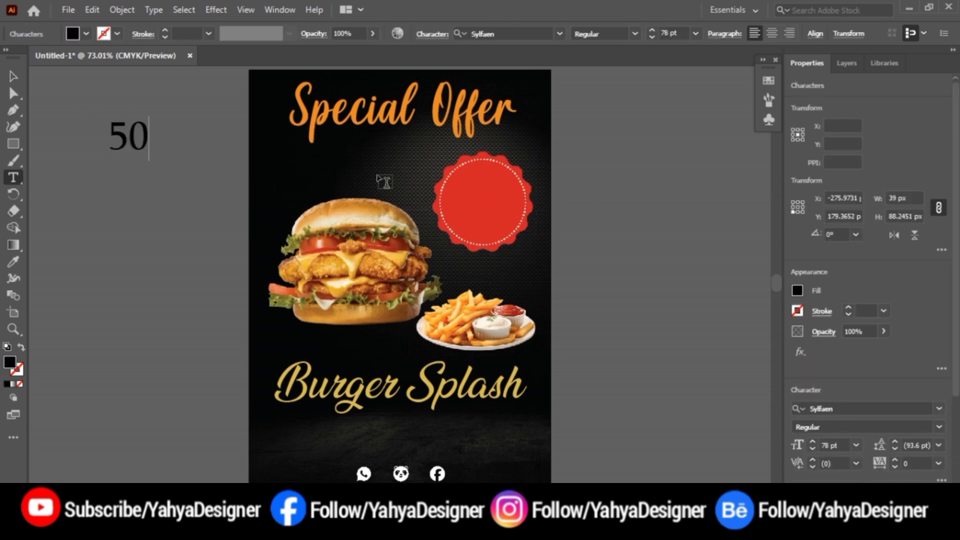
text(%)
key(ctrl+a)
double_click(9, 362)
mouse_move(501, 239)
mouse_down()
mouse_move(499, 325)
mouse_move(500, 316)
mouse_up()
click(459, 169)
click(628, 173)
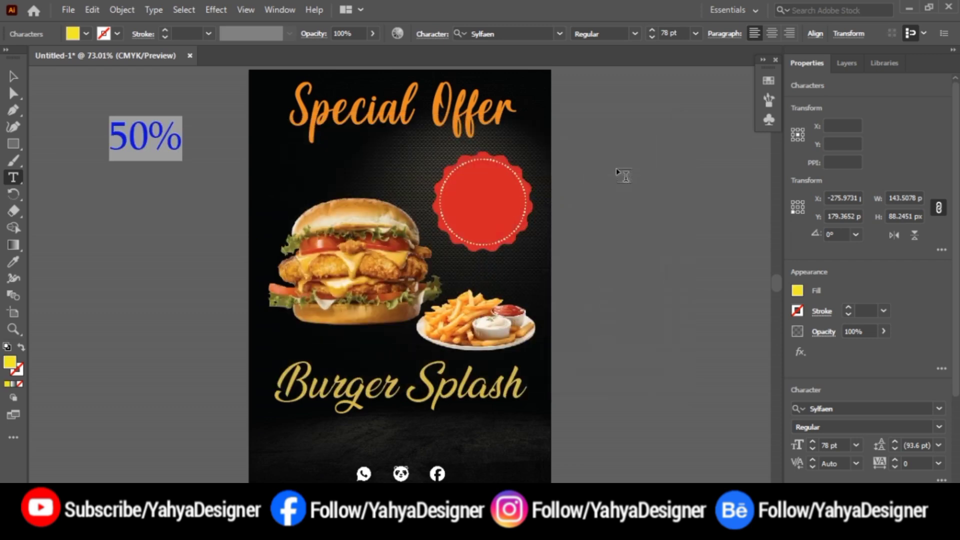
Move the 50% text onto the red badge.
click(13, 77)
key(shift+Right)
key(shift+Right)
key(shift+Right)
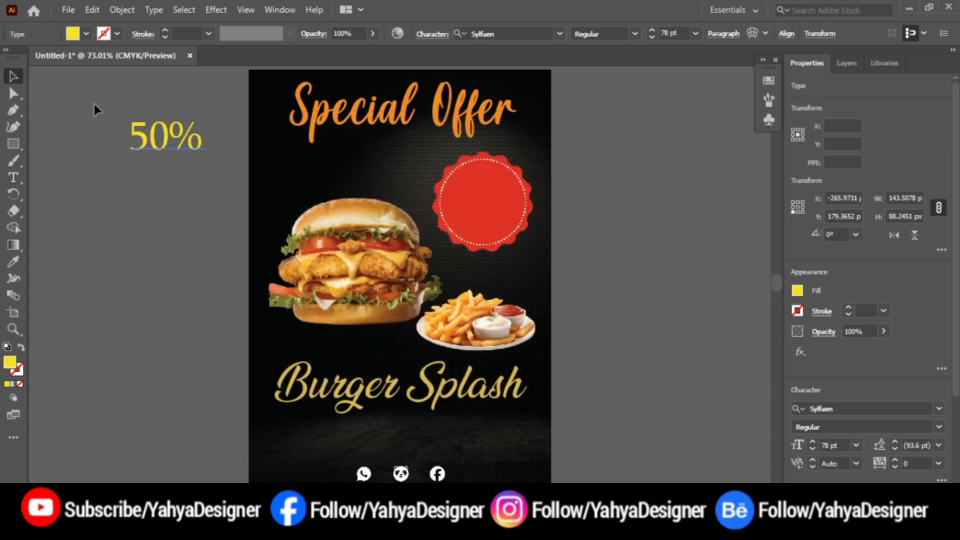
key(shift+Right)
key(shift+Right)
key(shift+Right)
key(shift+Right)
key(shift+Right)
key(shift+Right)
key(shift+Right)
key(shift+Right)
key(shift+Right)
key(shift+Down)
key(shift+Down)
key(shift+Down)
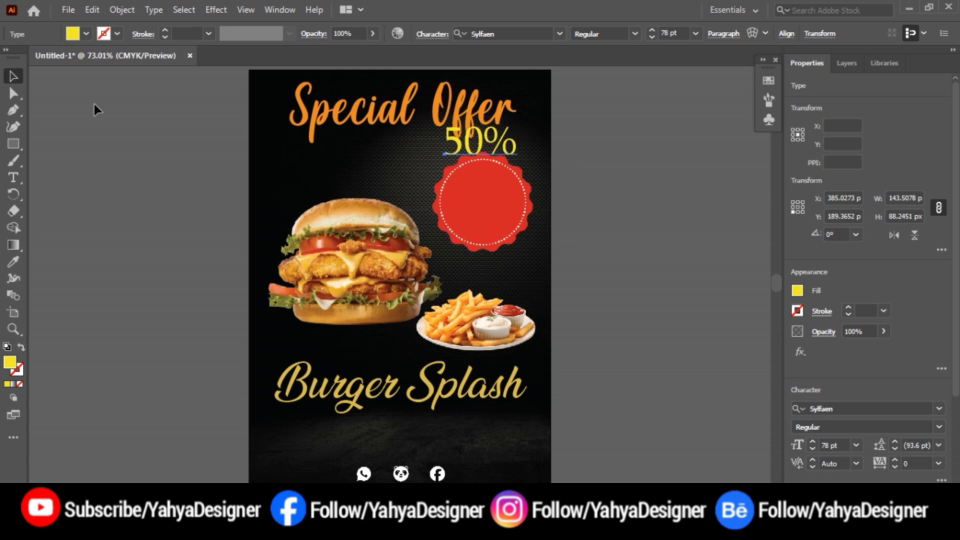
key(shift+Down)
key(shift+Down)
key(shift+Down)
key(shift+Down)
key(shift+Down)
key(shift+Down)
Add 'Off' in bright yellow and place it on the badge below 50%.
key(t)
click(84, 181)
text(Off)
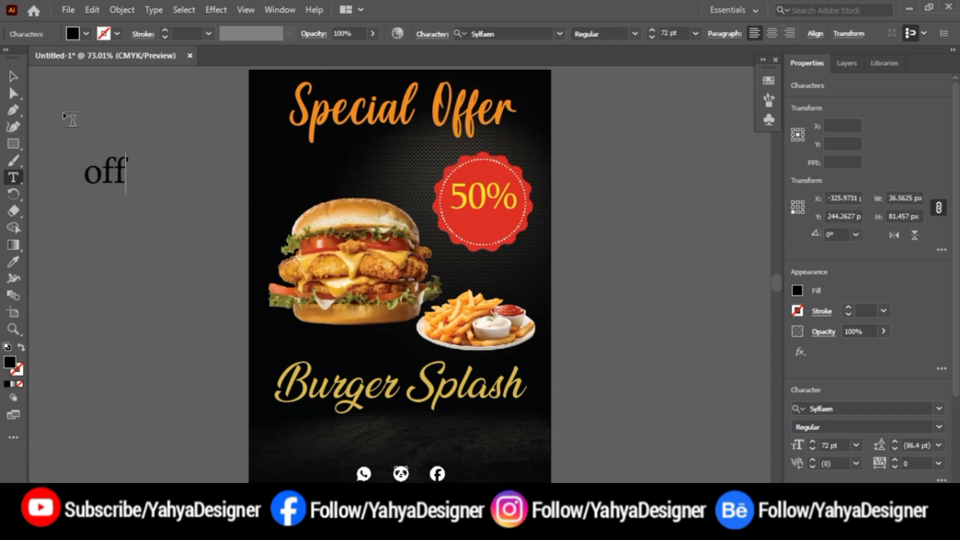
key(ctrl+a)
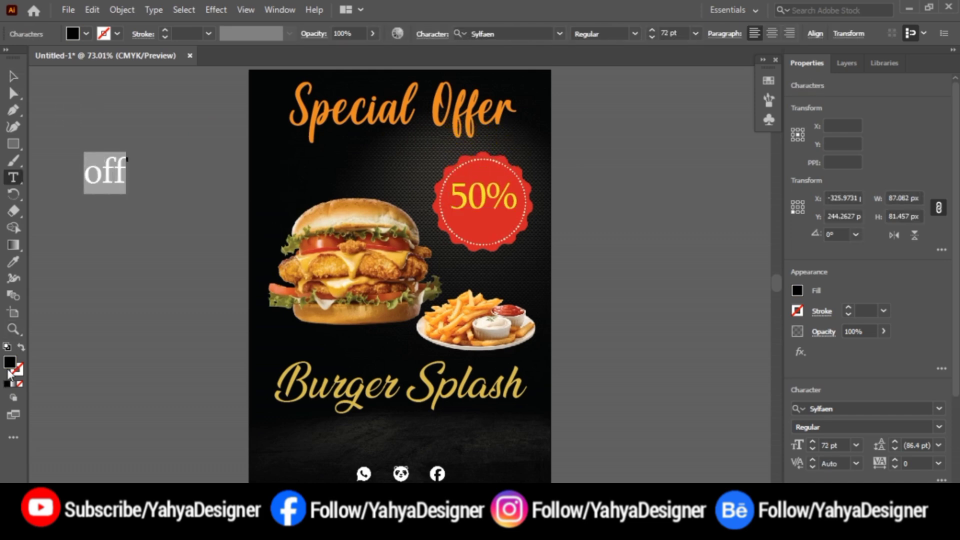
double_click(10, 362)
click(494, 316)
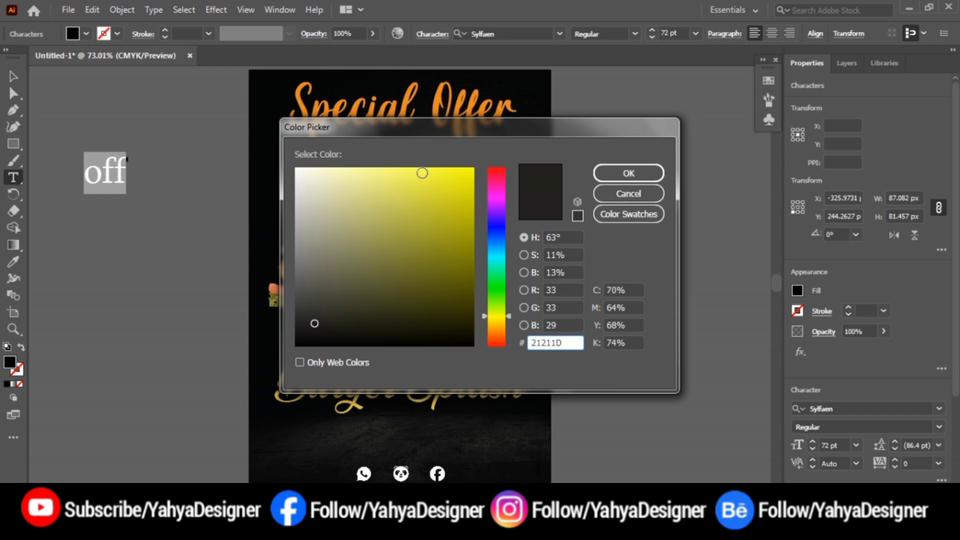
click(422, 171)
click(629, 173)
click(20, 73)
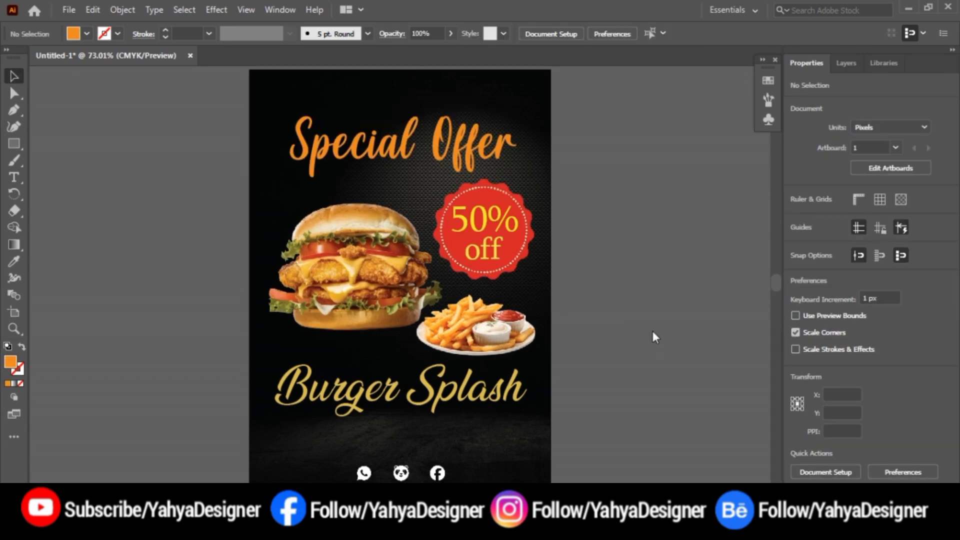
Place the delivery-rider icon and scale it at the poster's bottom-left.
key(ctrl+shift+p)
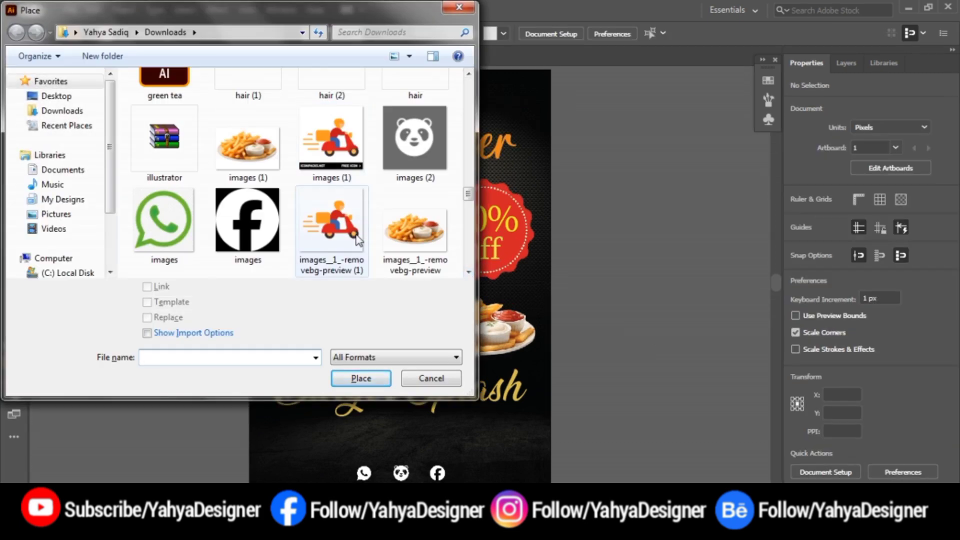
click(360, 225)
click(360, 381)
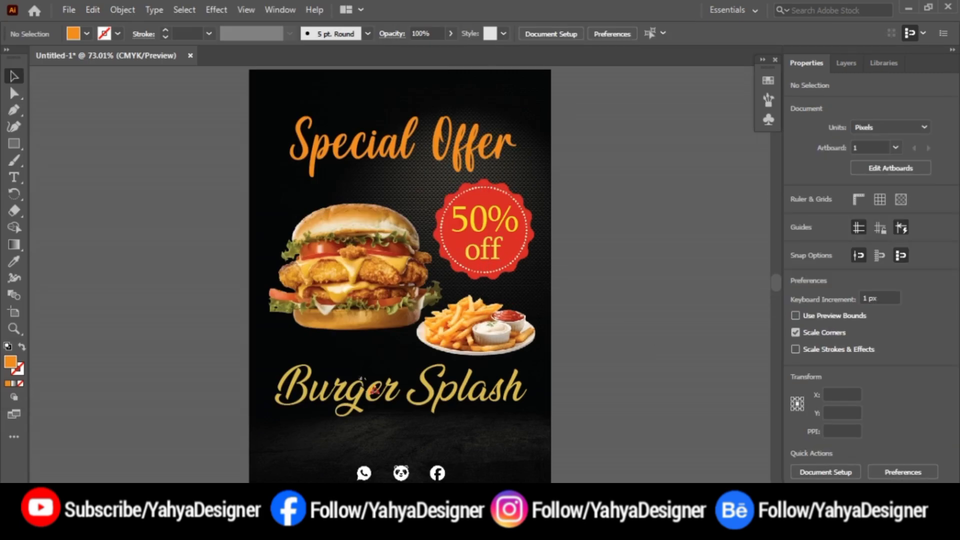
mouse_move(299, 416)
mouse_down()
mouse_move(343, 460)
mouse_move(295, 440)
mouse_up()
click(592, 386)
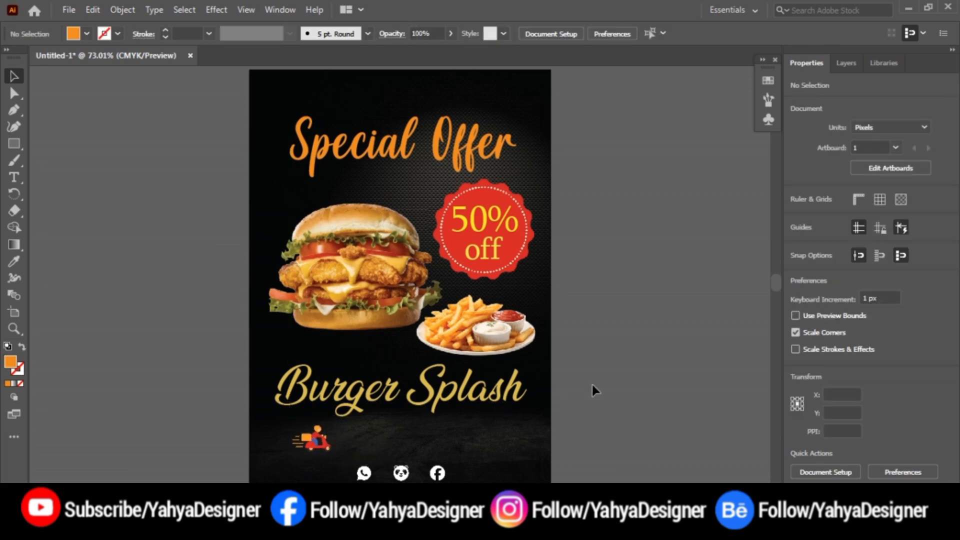
Type a 'Free Home Delivery' text line on the pasteboard.
click(13, 177)
click(75, 250)
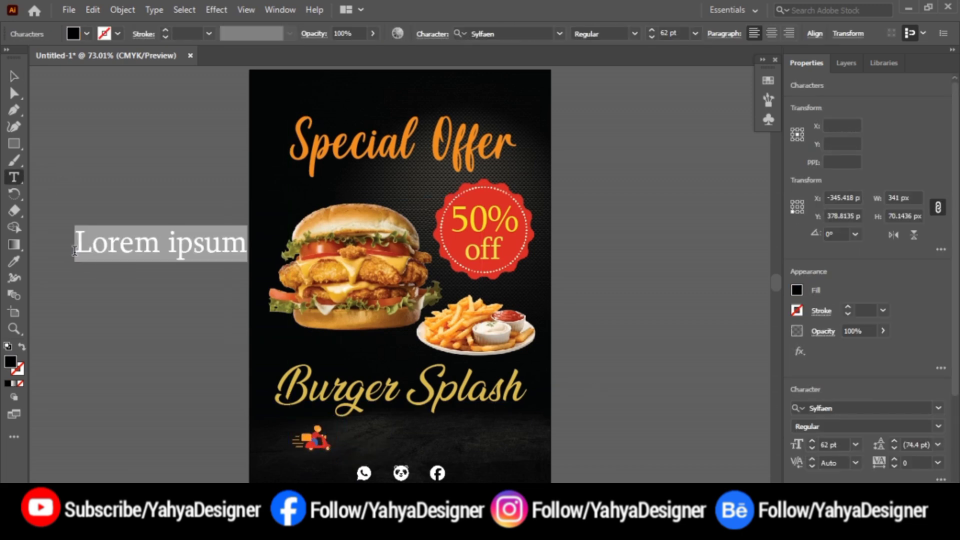
text(Free Home)
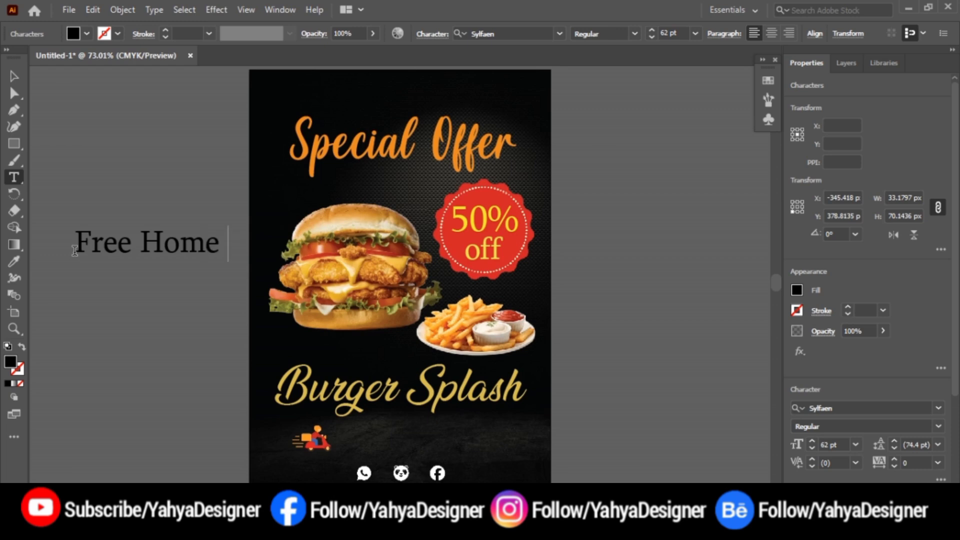
key(shift+Left)
key(shift+Left)
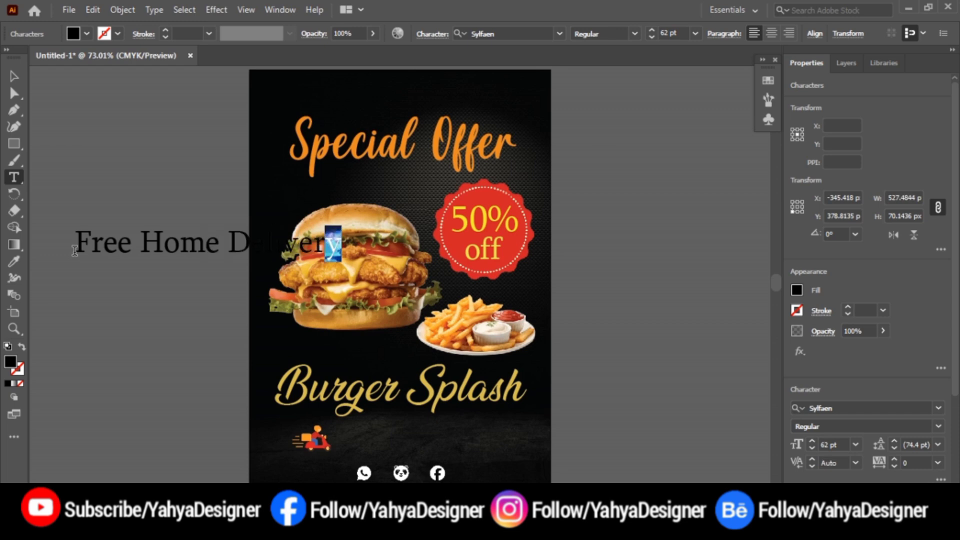
key(shift+Left)
key(shift+Left)
key(shift+Left)
Make the delivery text 36 pt Miriam Regular in white and move it beside the icon.
key(ctrl+shift+comma)
key(ctrl+shift+comma)
key(ctrl+shift+comma)
key(ctrl+shift+comma)
key(ctrl+shift+comma)
key(ctrl+shift+comma)
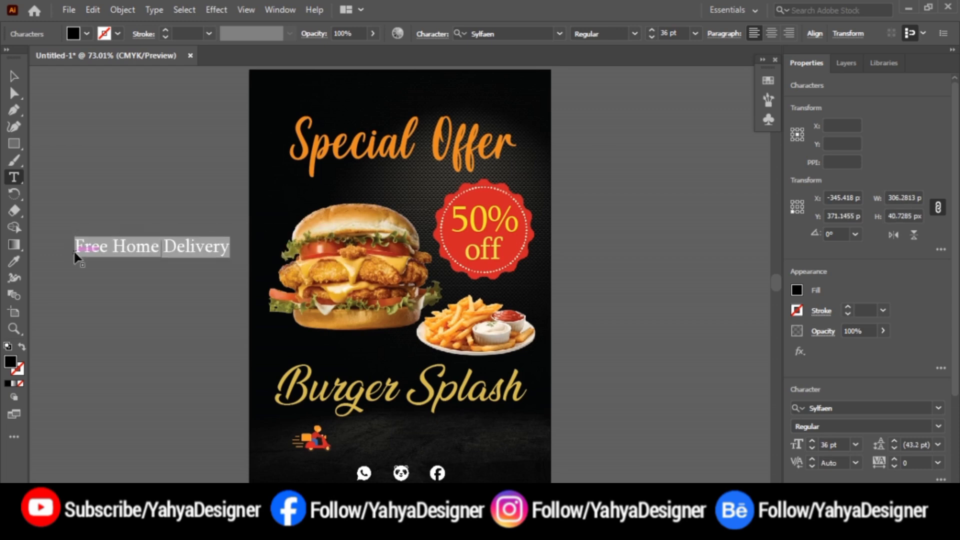
click(495, 34)
click(561, 33)
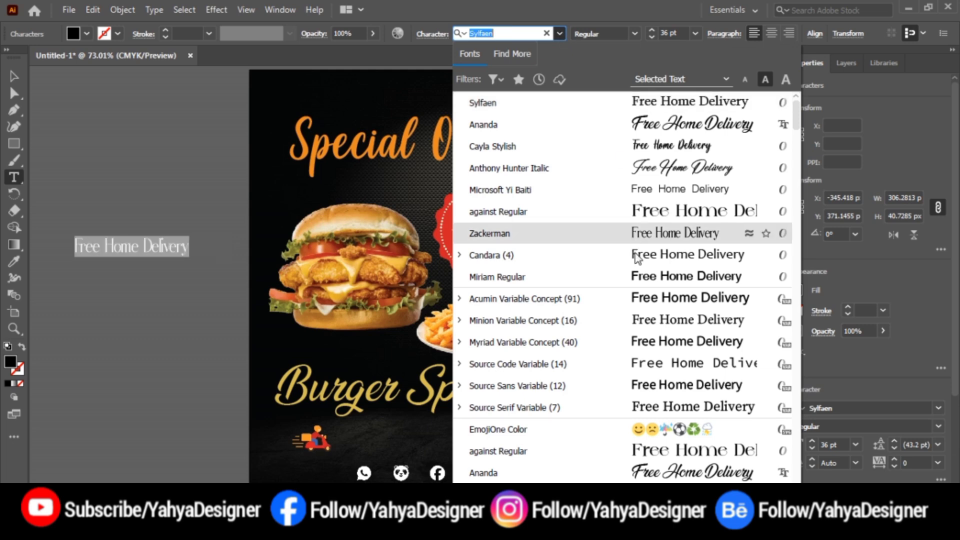
click(639, 274)
click(796, 290)
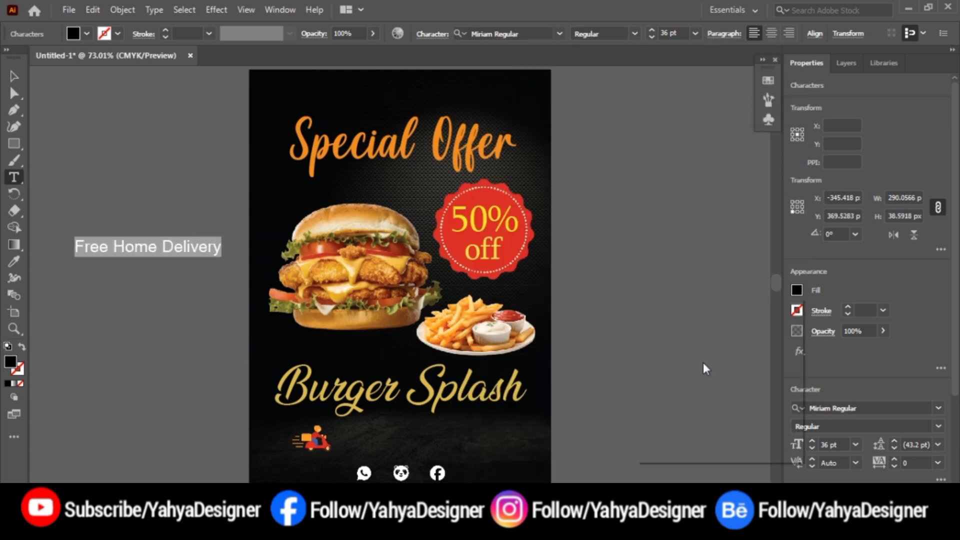
click(663, 340)
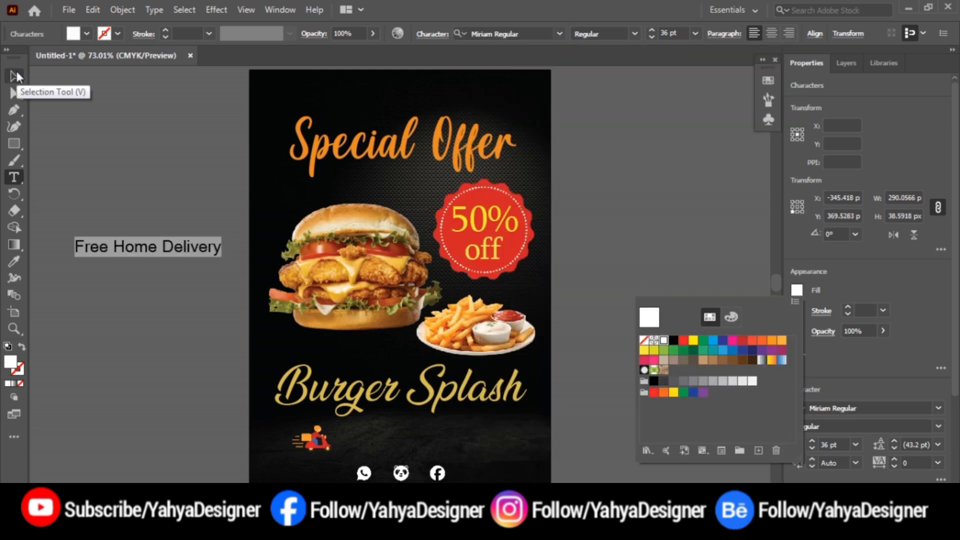
key(Escape)
click(14, 77)
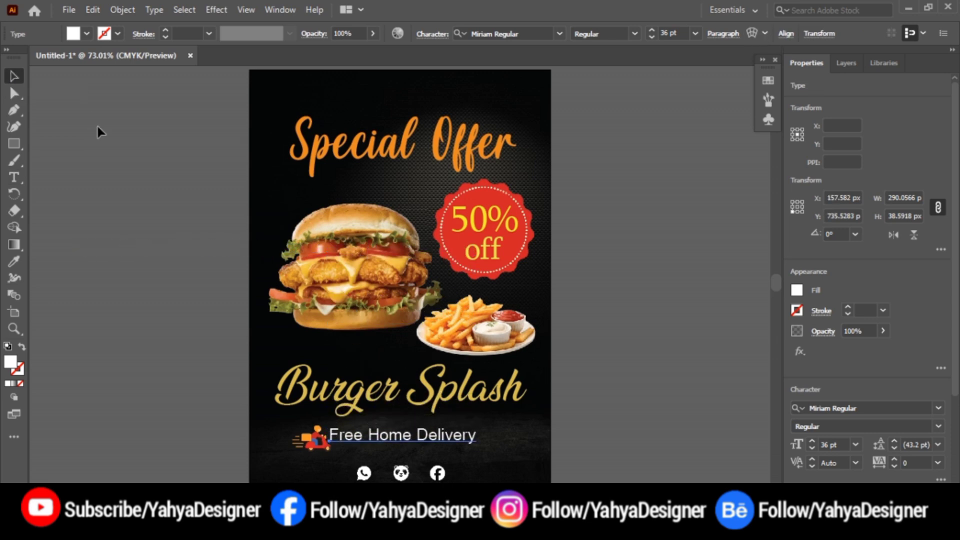
click(97, 130)
Type 'Buy 1 Zinger Get 1 Fries Free' and give it a bright yellow fill.
key(t)
click(65, 164)
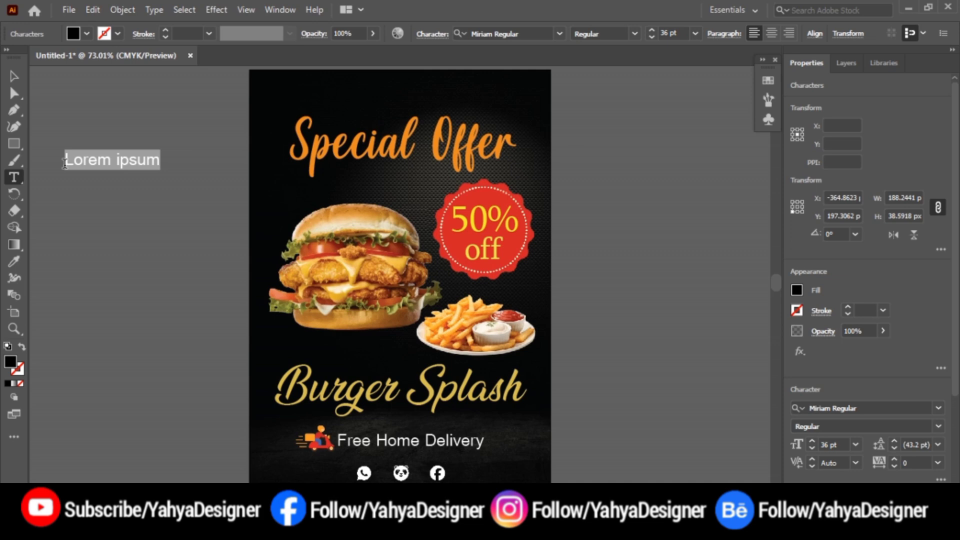
text(Buy 1 Zinger Get 1 Fries)
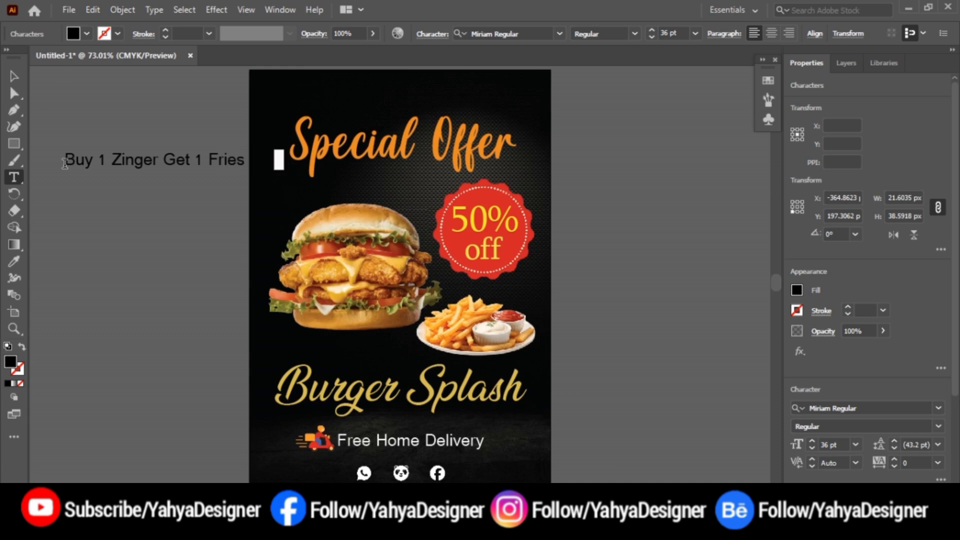
key(ctrl+a)
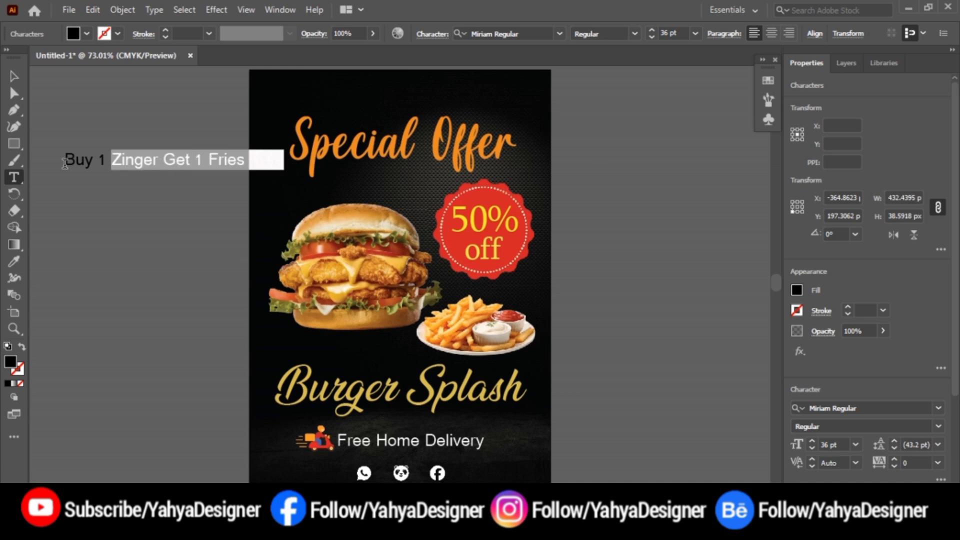
shift+click(73, 34)
click(432, 194)
click(468, 176)
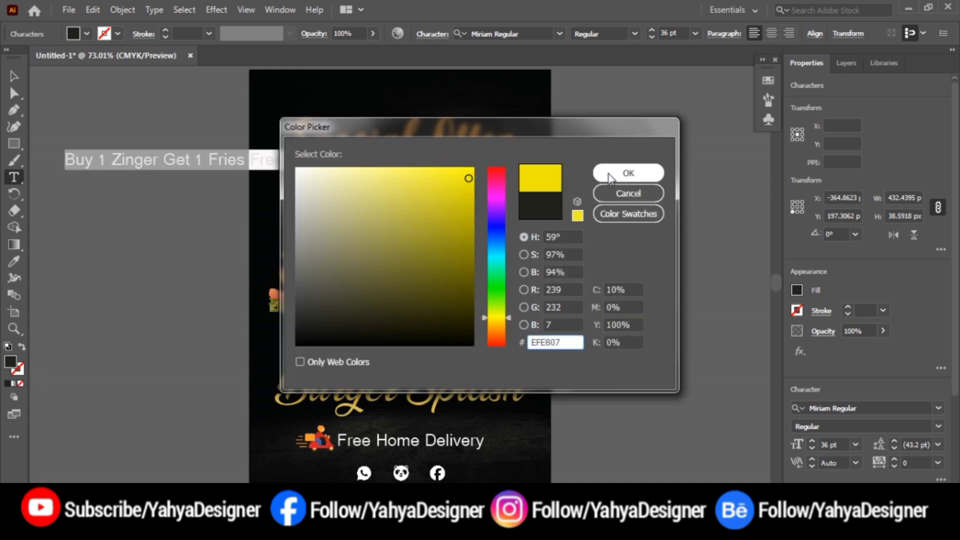
click(629, 172)
Set the offer line in Comic Sans MS and move it above Special Offer.
click(561, 34)
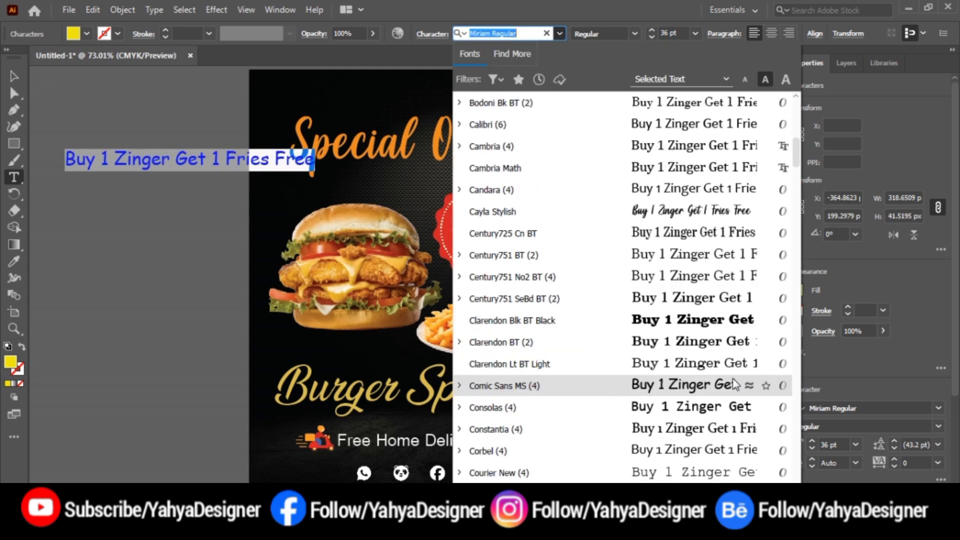
click(732, 385)
click(14, 76)
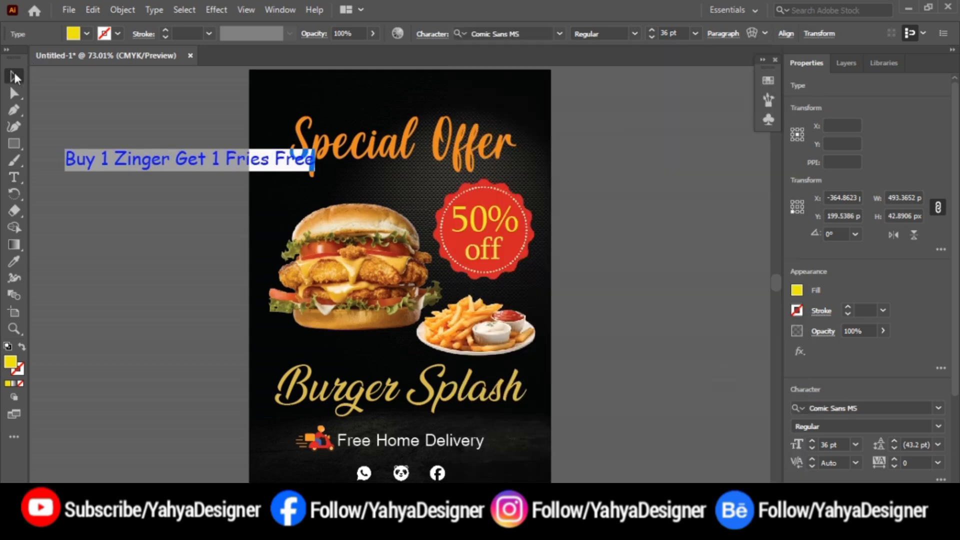
drag(183, 156, 375, 97)
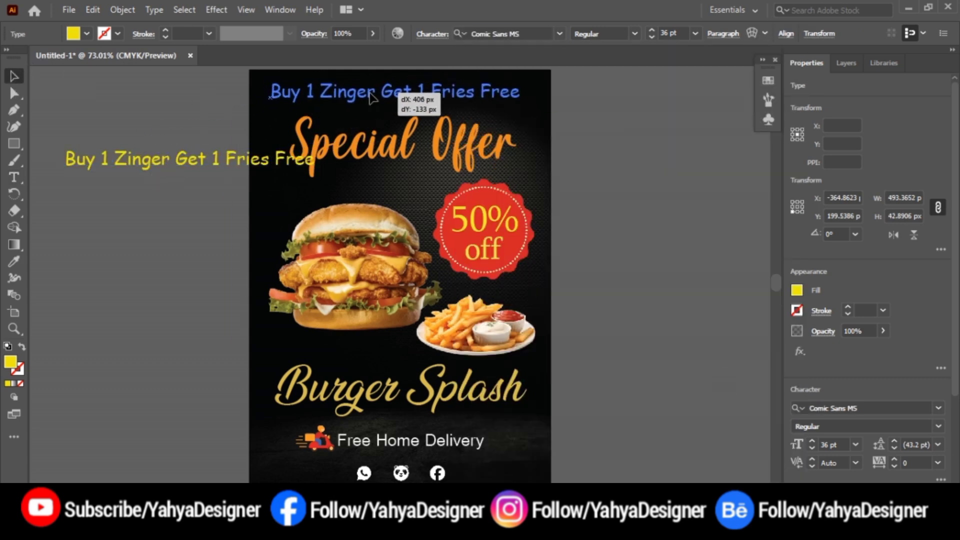
Place the flame image, resize it and position it behind the burger.
click(581, 169)
key(ctrl+shift+p)
click(247, 107)
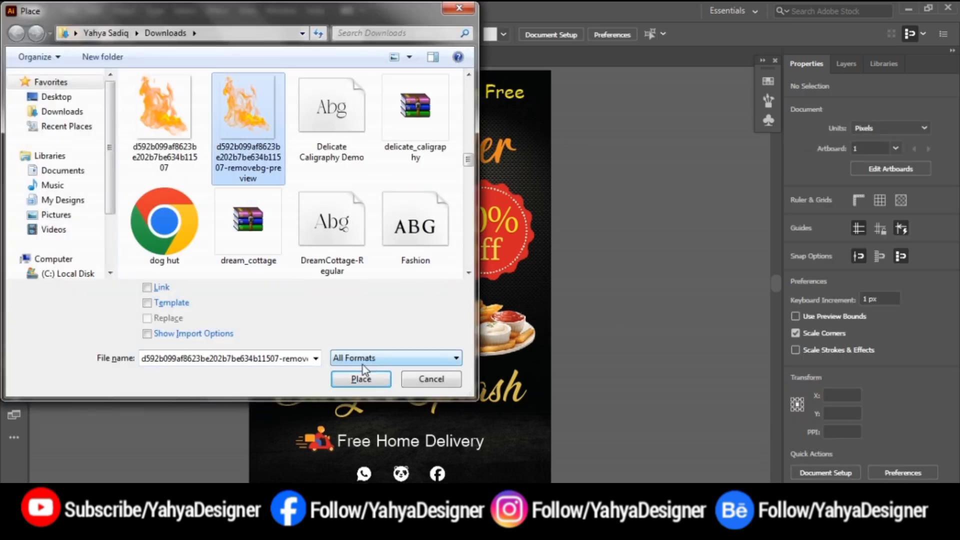
click(361, 379)
drag(275, 181, 426, 356)
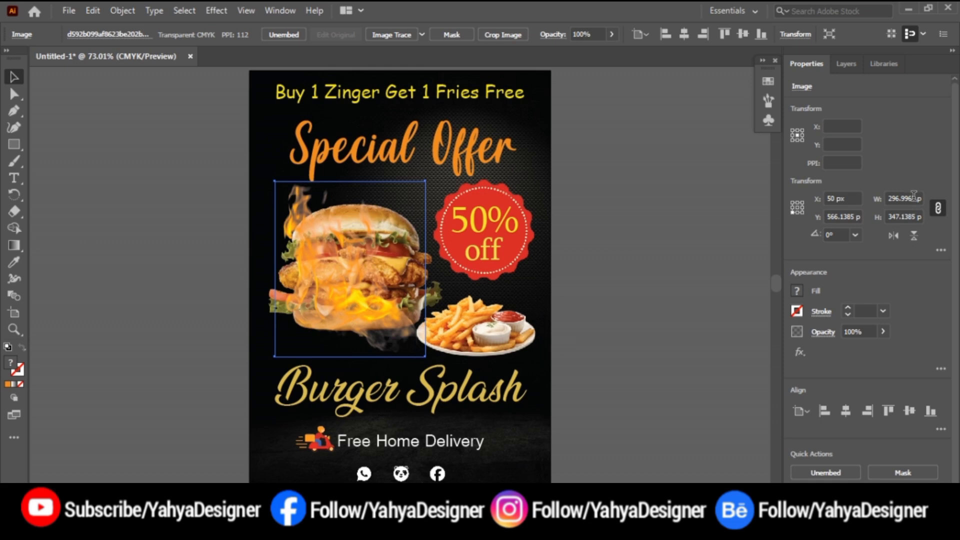
click(914, 196)
text(320)
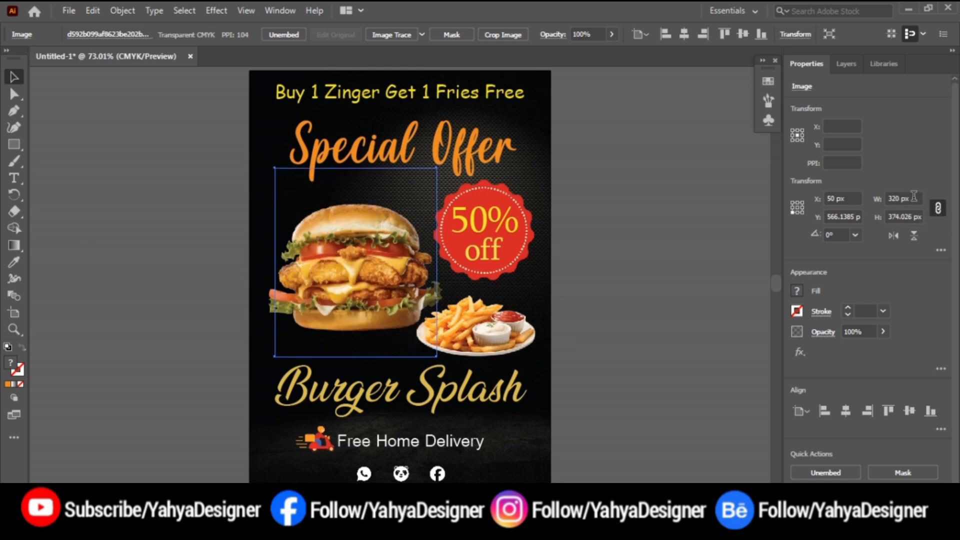
key(Left)
key(Left)
key(Left)
key(Left)
key(Left)
key(Left)
key(Left)
key(Left)
key(Left)
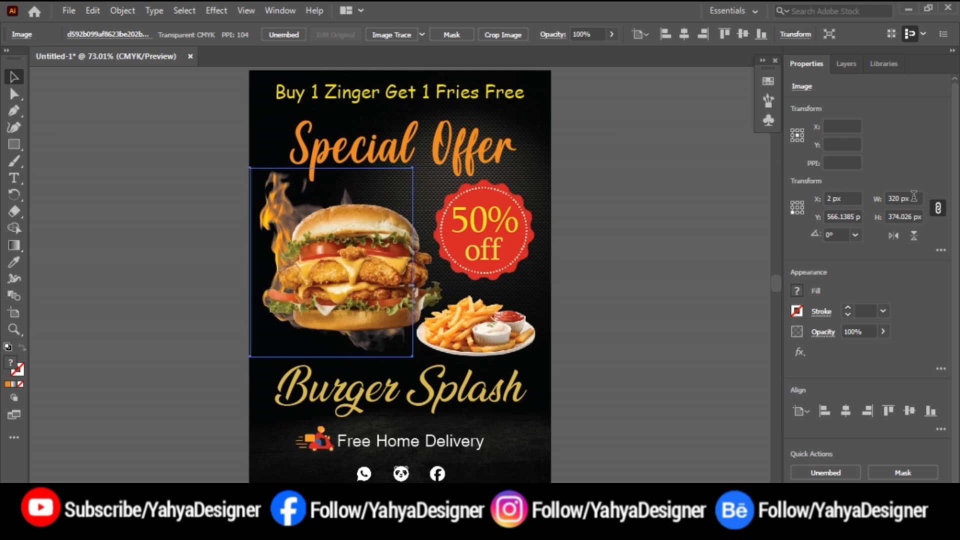
key(Left)
key(Left)
key(Left)
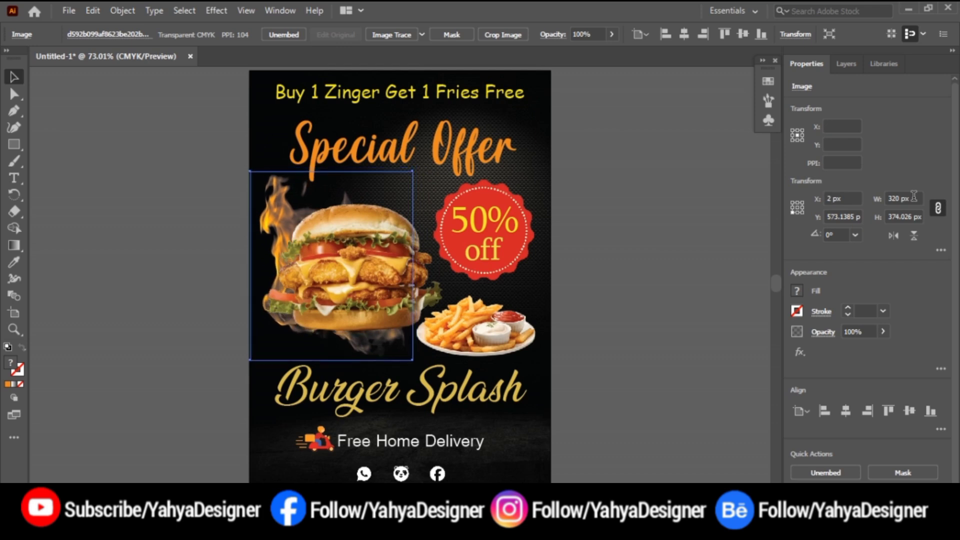
Add a horizontally mirrored flame copy sent behind the fries and 50% off badge.
key(Right)
key(Right)
key(Right)
key(Right)
key(Right)
key(Right)
key(Right)
key(Right)
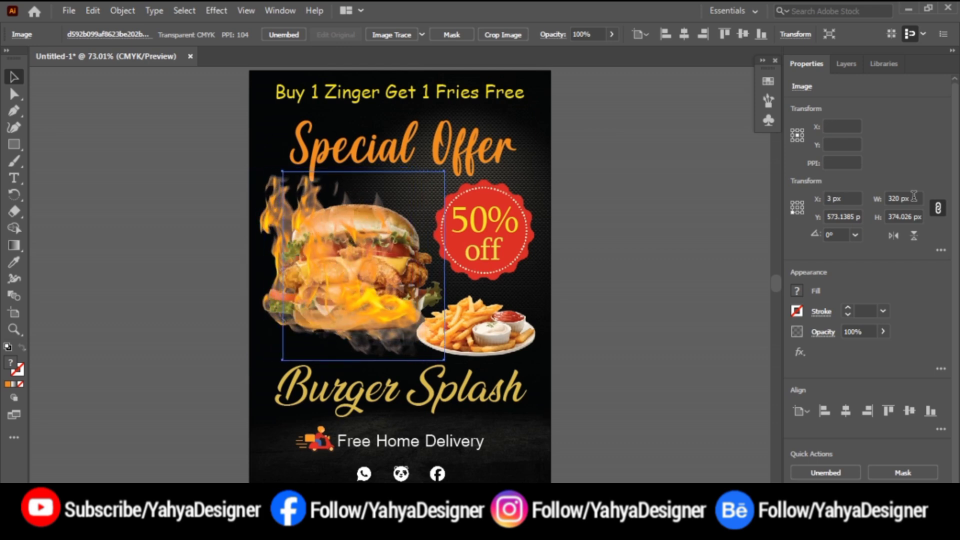
key(Right)
key(Right)
key(Right)
key(Right)
key(Right)
key(Right)
key(Right)
key(Right)
key(Right)
key(Right)
key(Right)
key(Right)
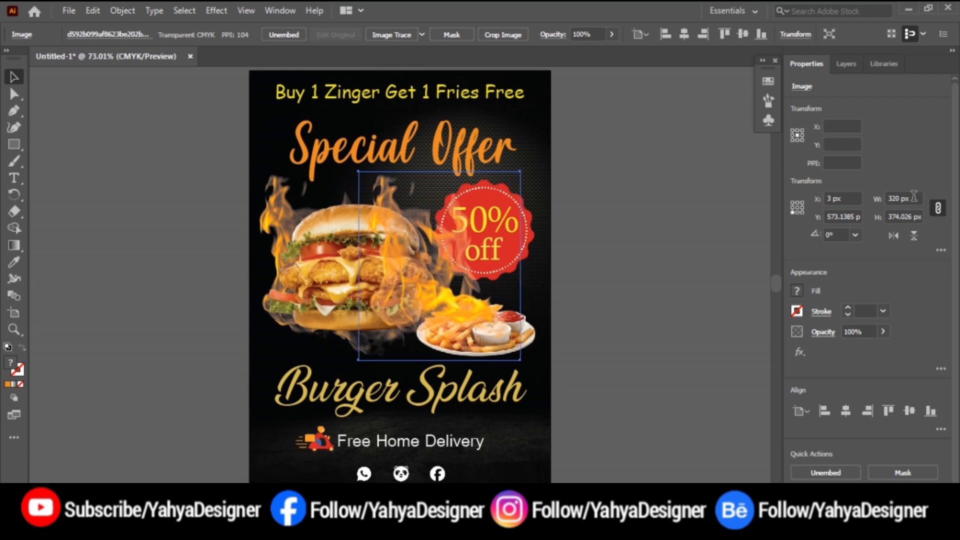
key(Right)
key(Right)
key(Right)
key(Right)
key(Right)
right_click(515, 251)
mouse_move(559, 375)
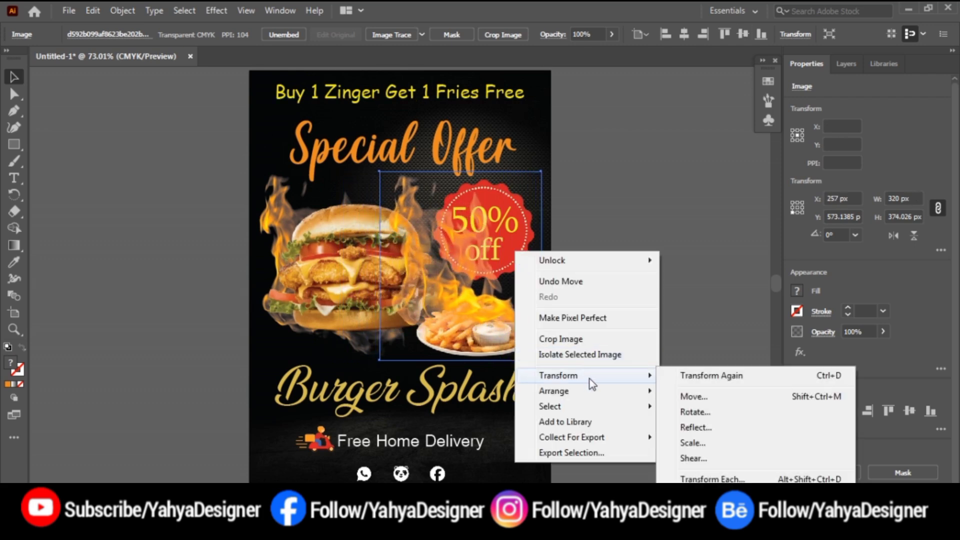
click(695, 427)
click(501, 356)
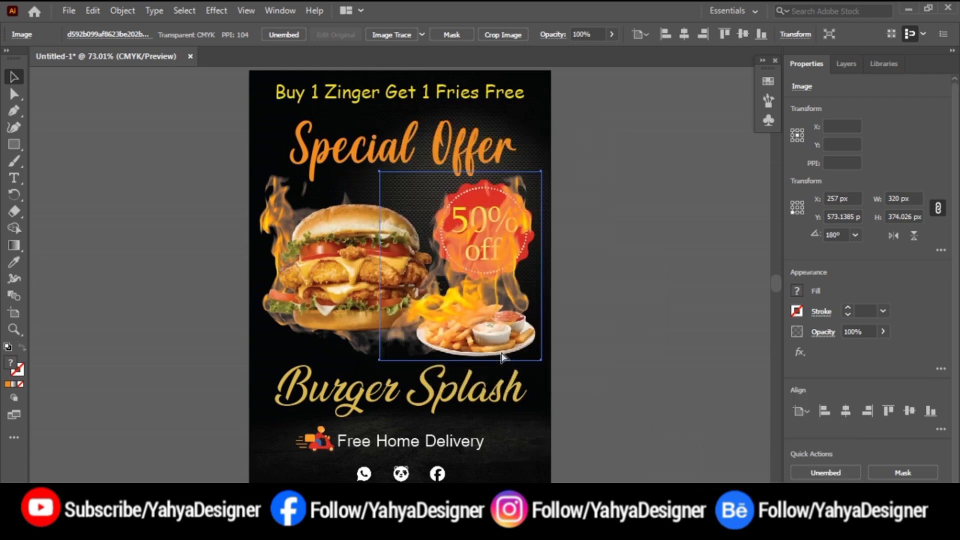
key(ctrl+bracketleft)
key(ctrl+bracketleft)
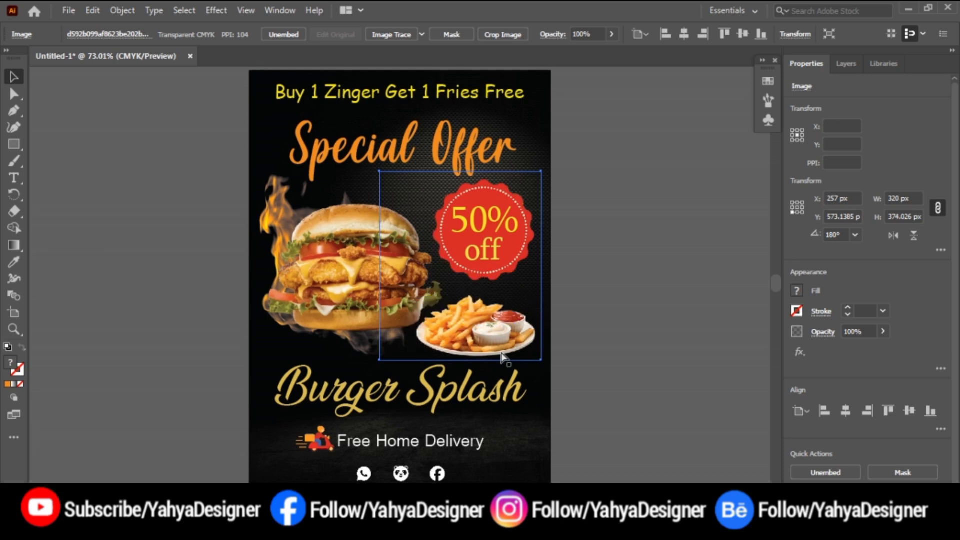
key(shift+Left)
key(shift+Left)
key(shift+Left)
key(shift+Left)
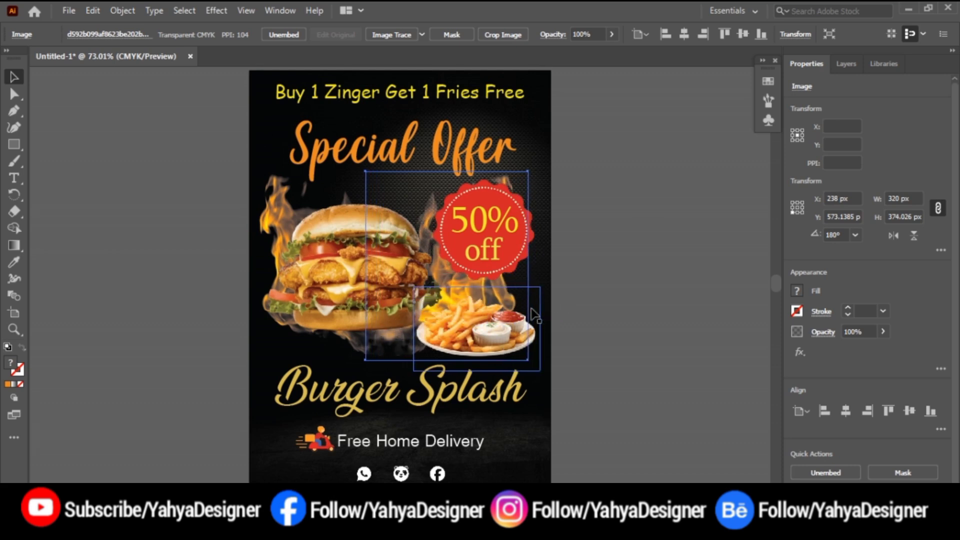
key(shift+Left)
key(shift+Left)
key(shift+Left)
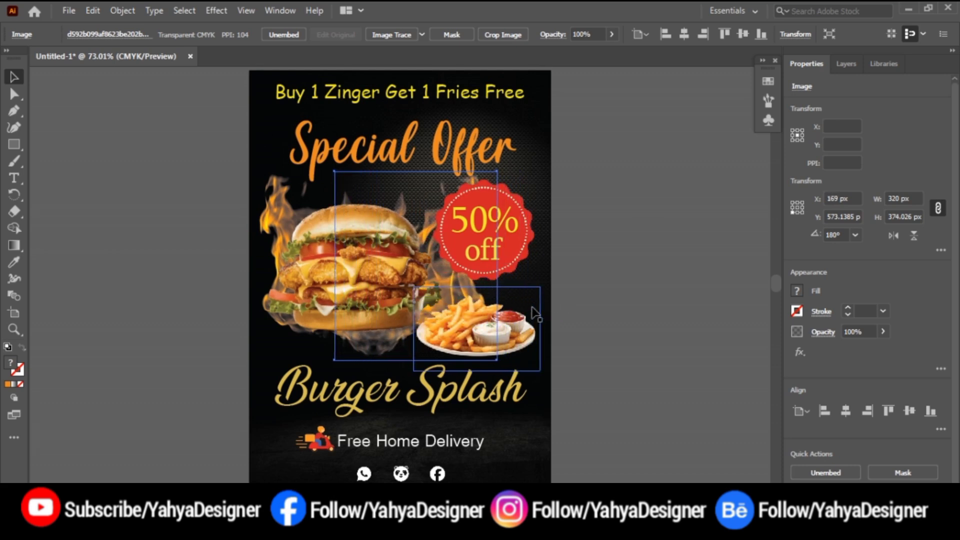
click(705, 278)
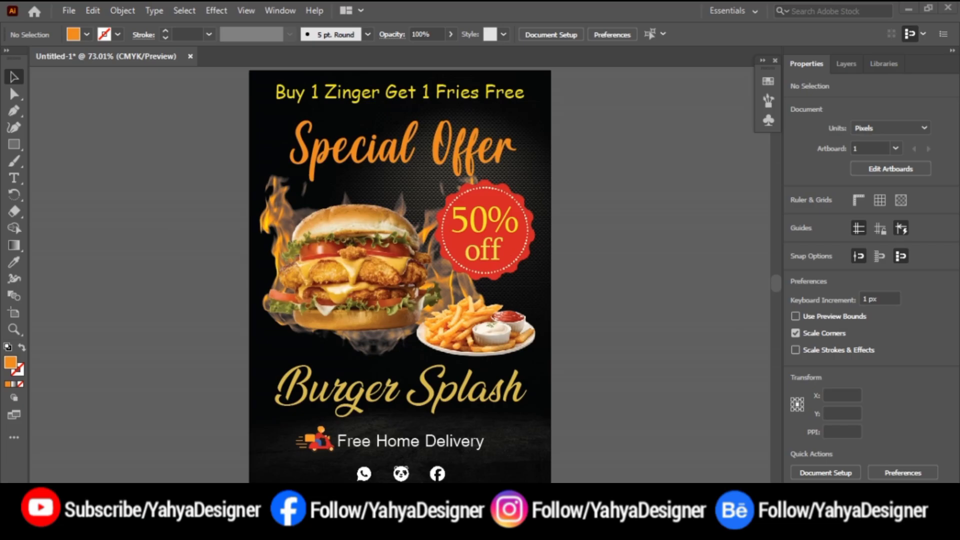